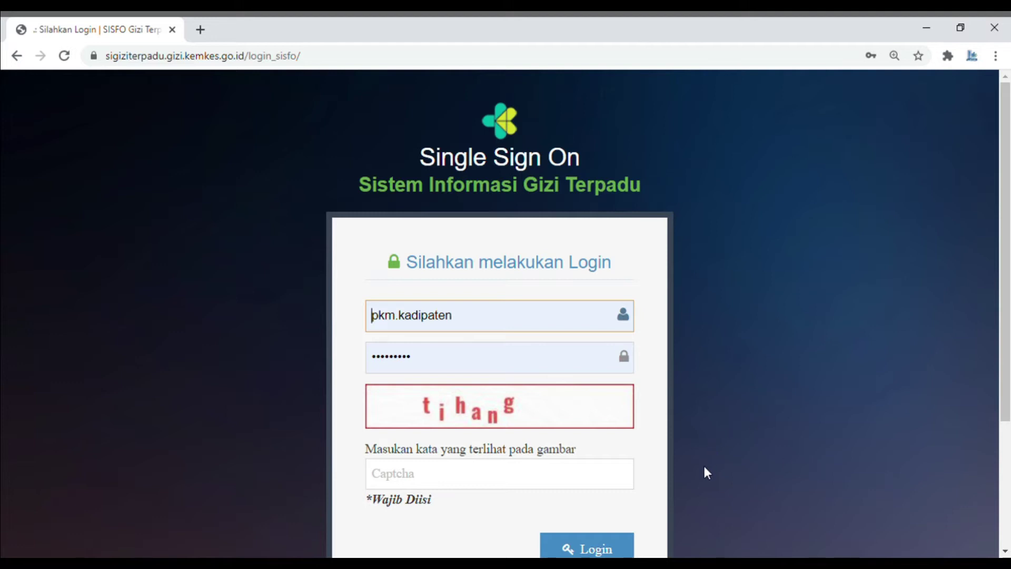
Enter the captcha word shown in the image and log in with the prefilled account credentials
click(504, 484)
click(714, 454)
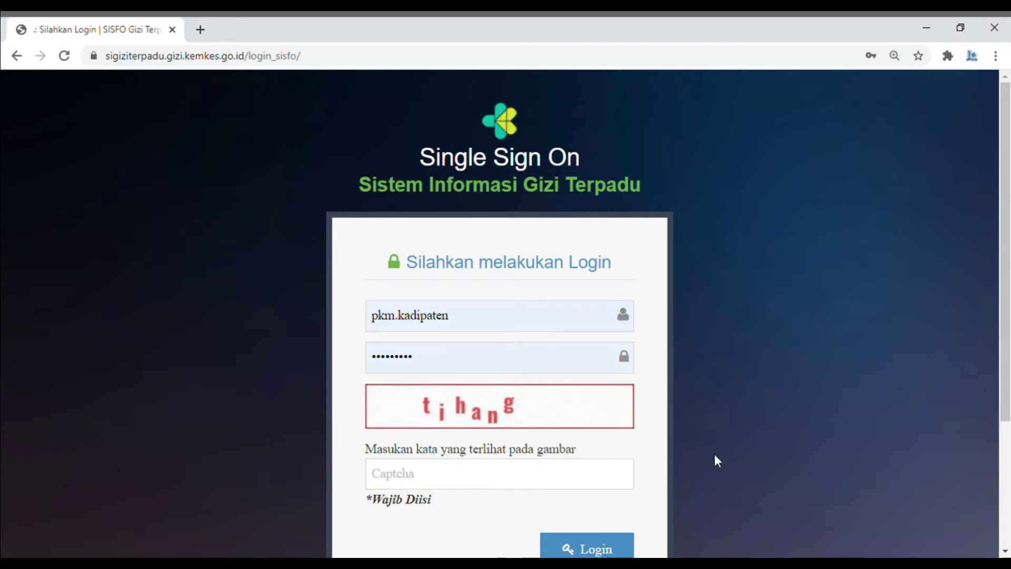
click(626, 490)
text(tiha)
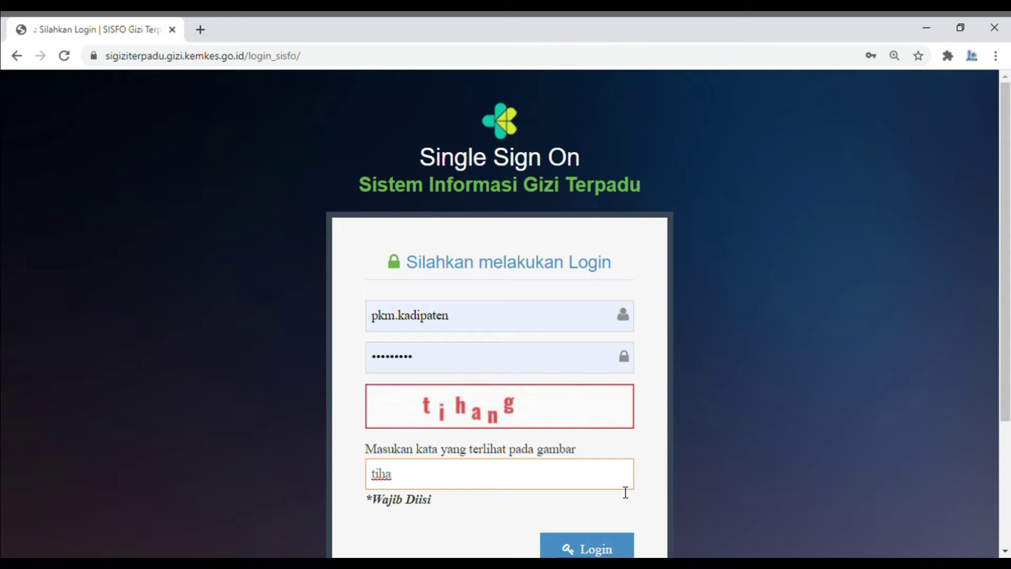
text(ng)
click(603, 549)
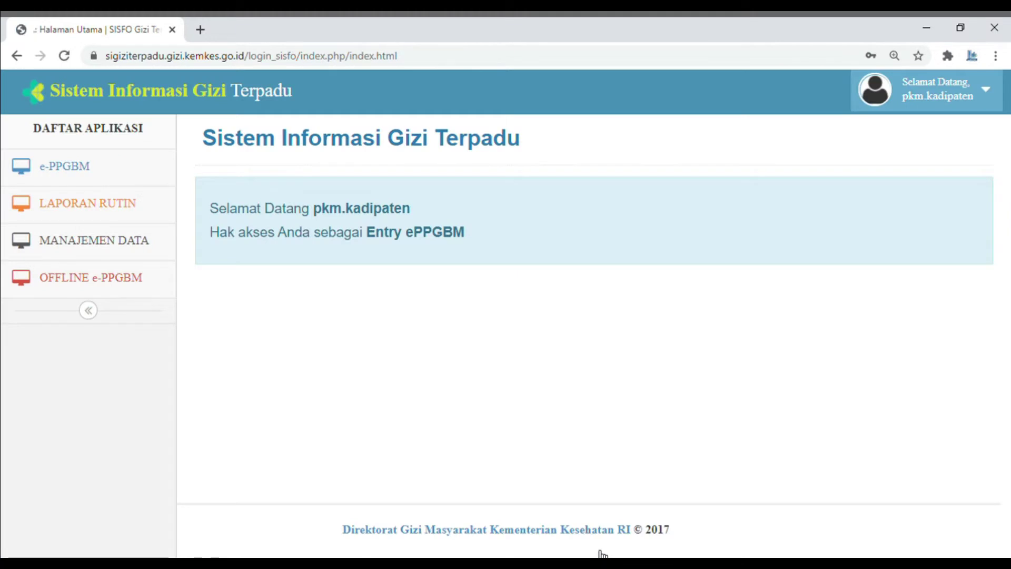
Open the e-PPGBM application and bring up its Tambah Balita form for adding a toddler record
click(86, 173)
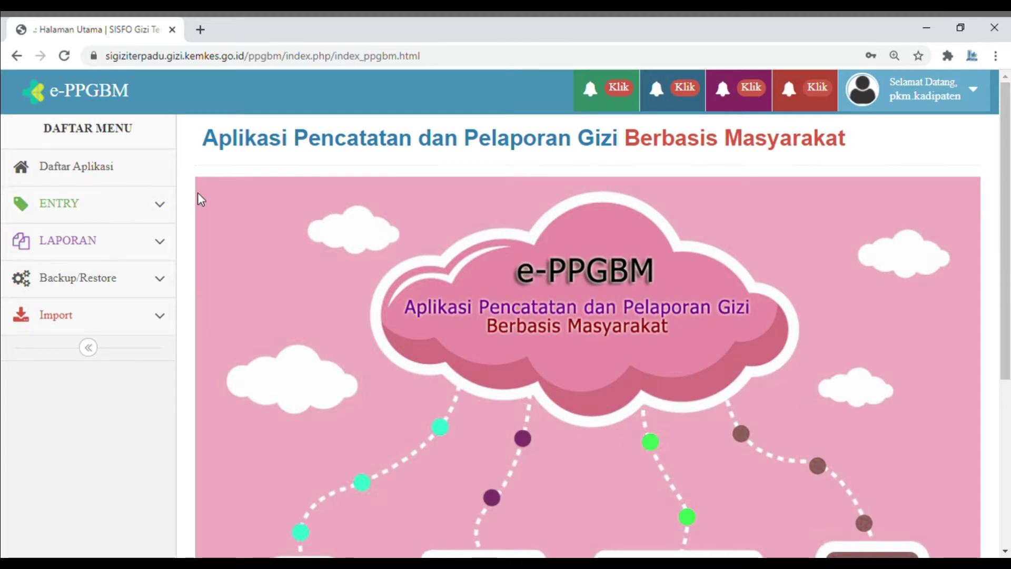
click(128, 248)
click(132, 209)
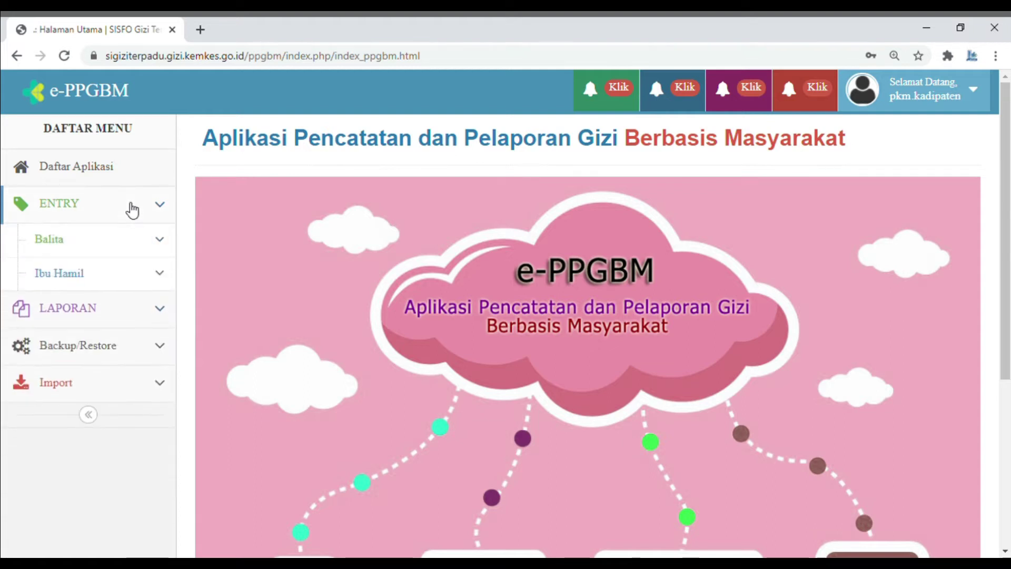
click(125, 242)
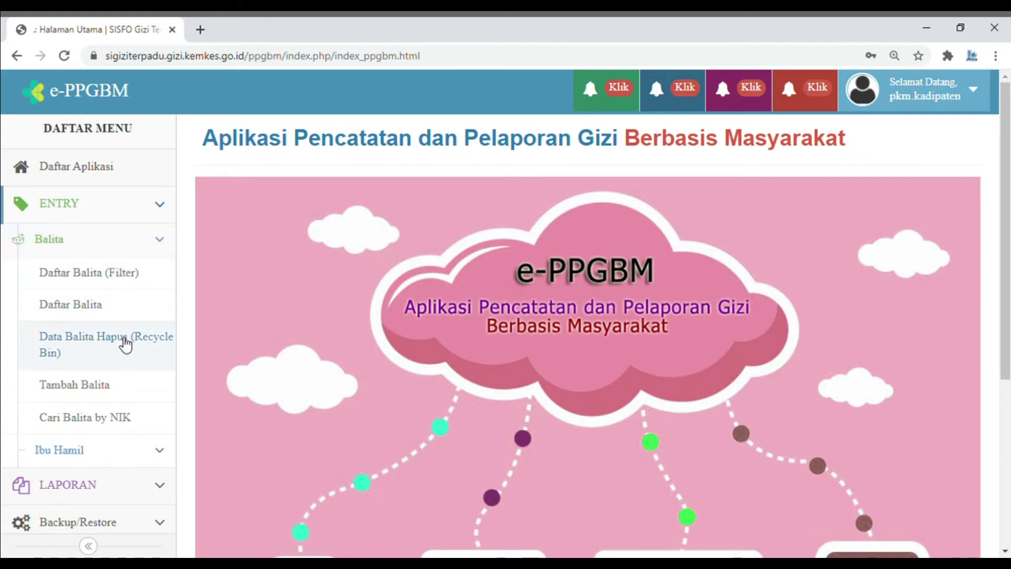
click(117, 396)
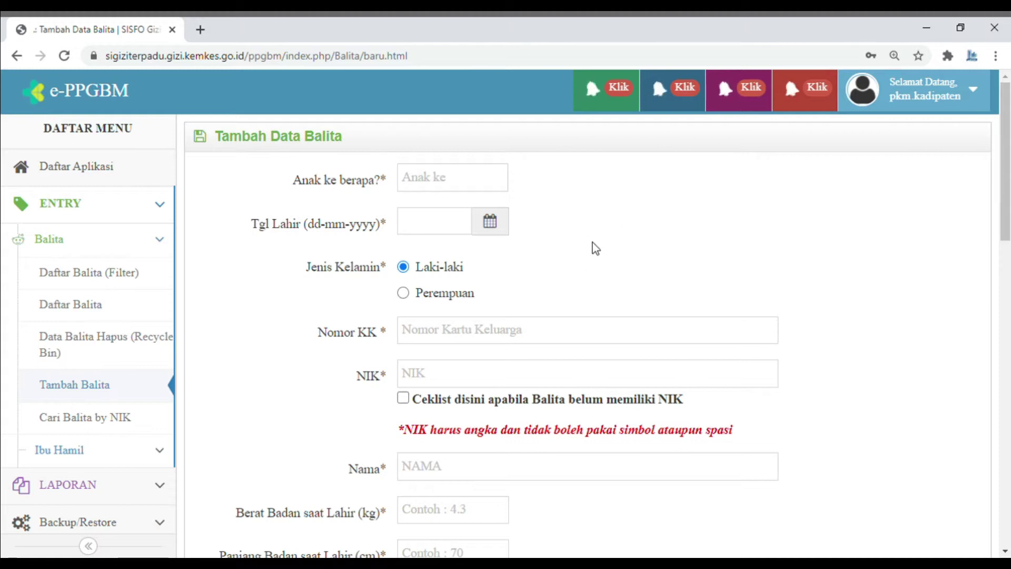
Set the child's birth order (Anak ke berapa) to 1 and enter the date of birth
click(480, 184)
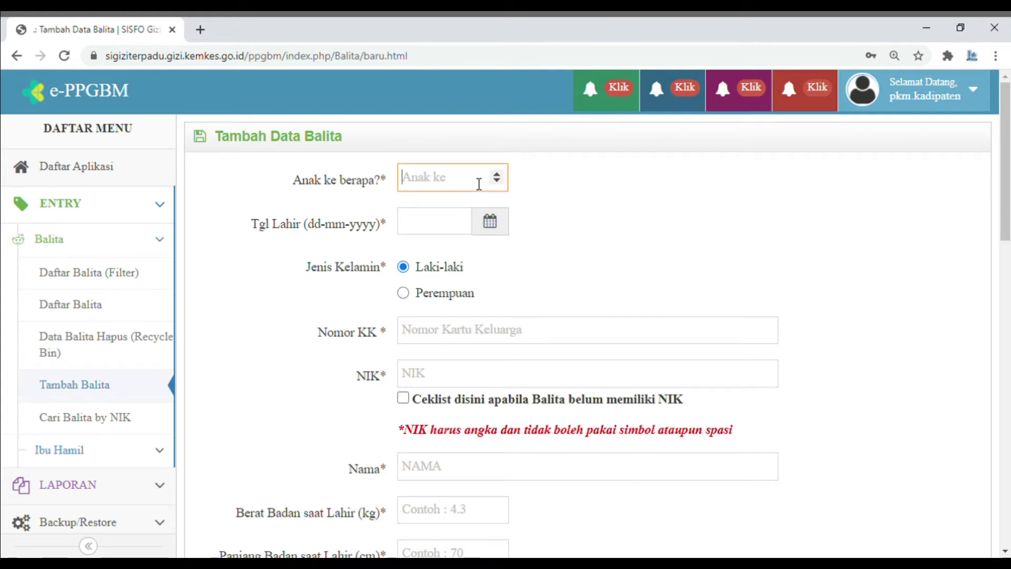
click(497, 174)
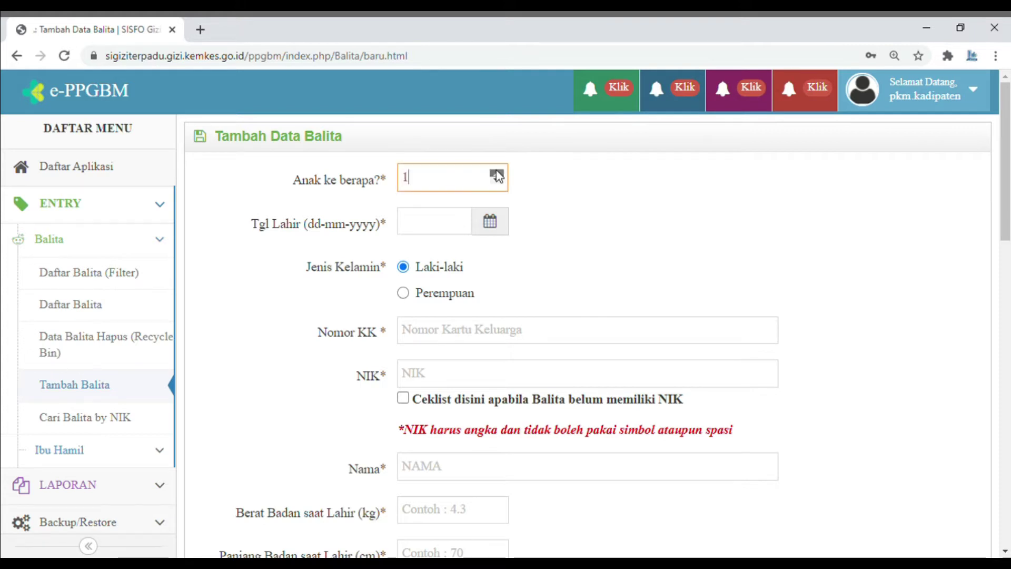
click(449, 227)
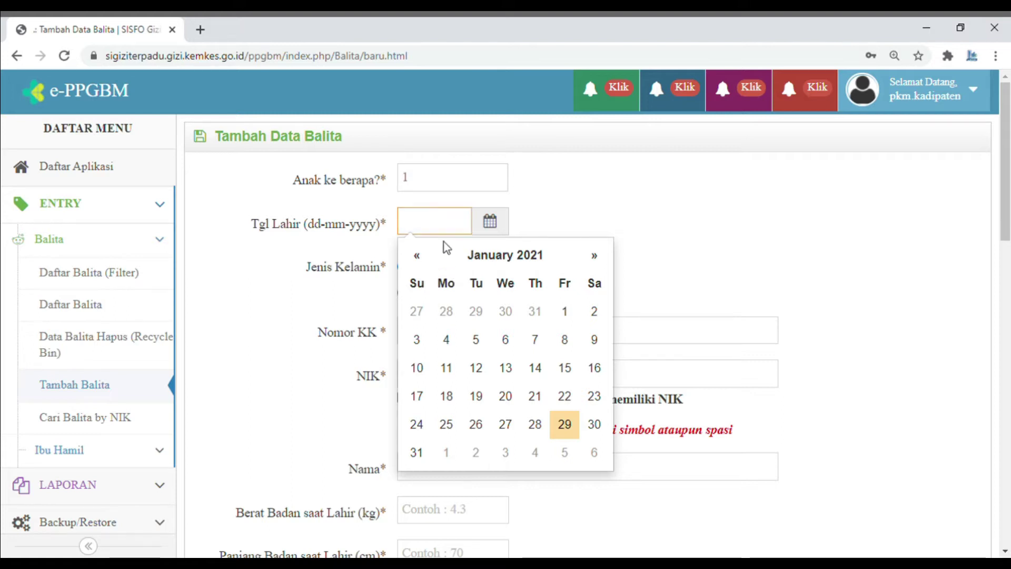
click(450, 262)
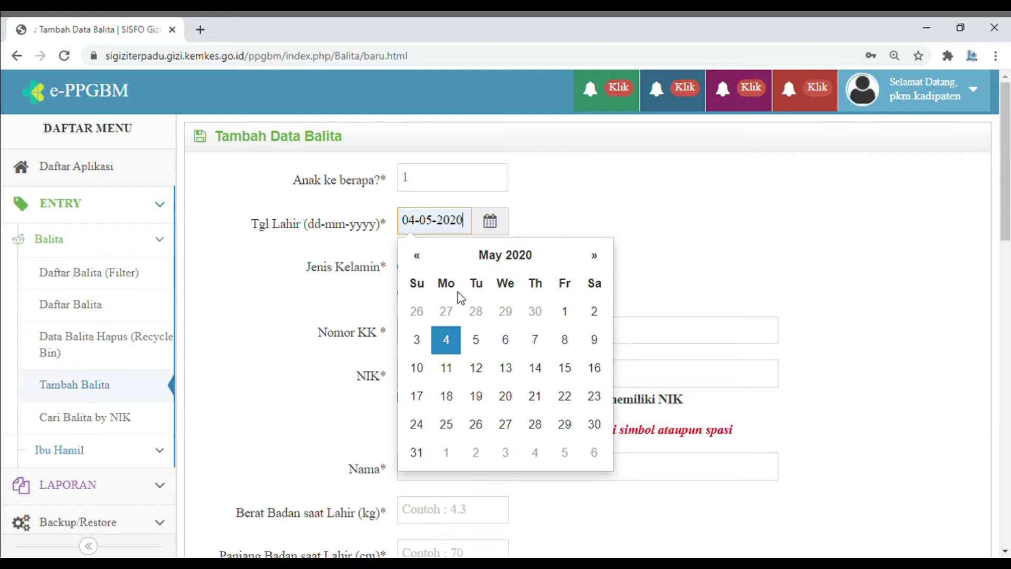
click(669, 282)
Enter the family card number (Nomor KK) and mark the toddler as not yet having an NIK
click(438, 337)
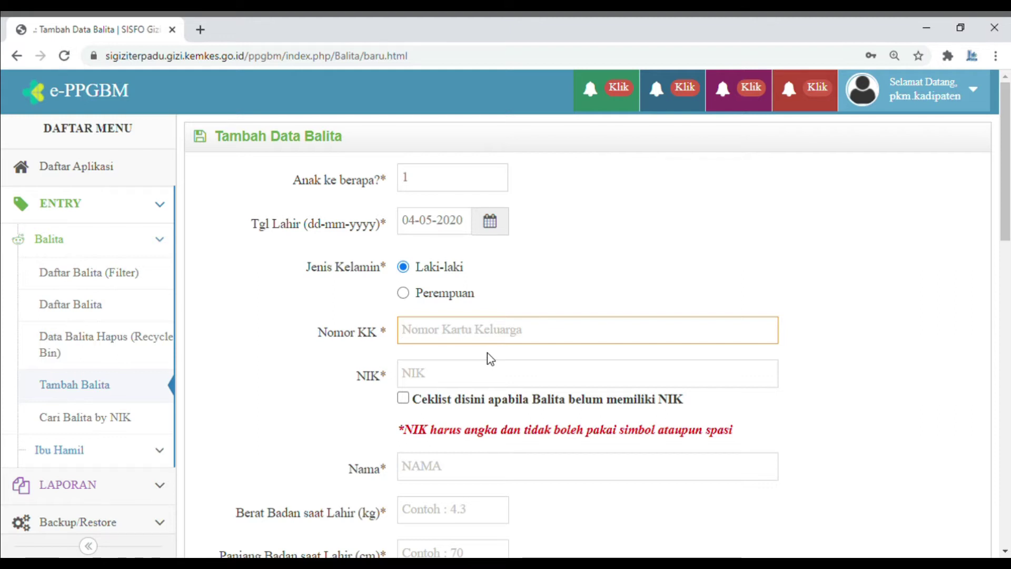
text(0000)
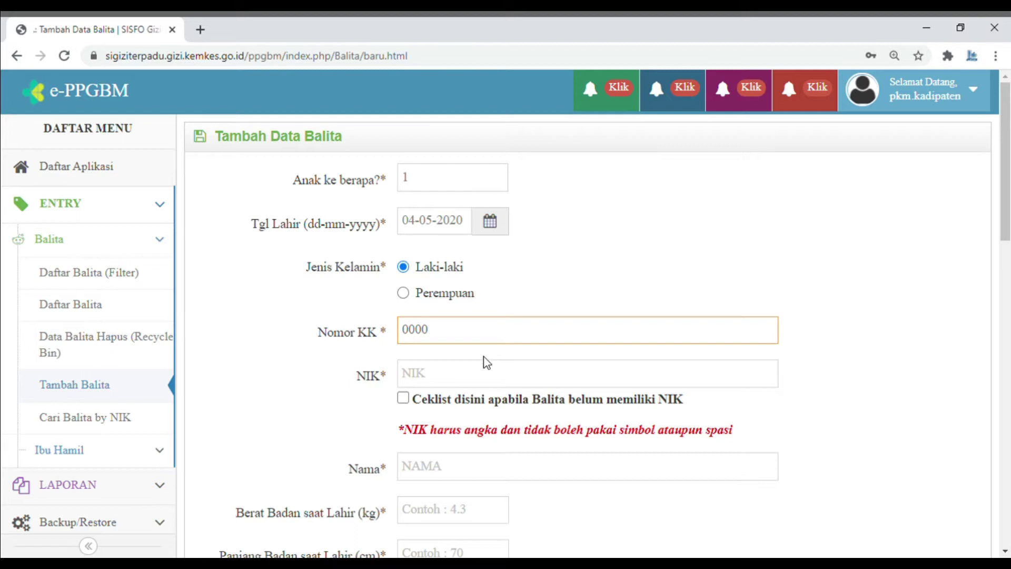
click(467, 375)
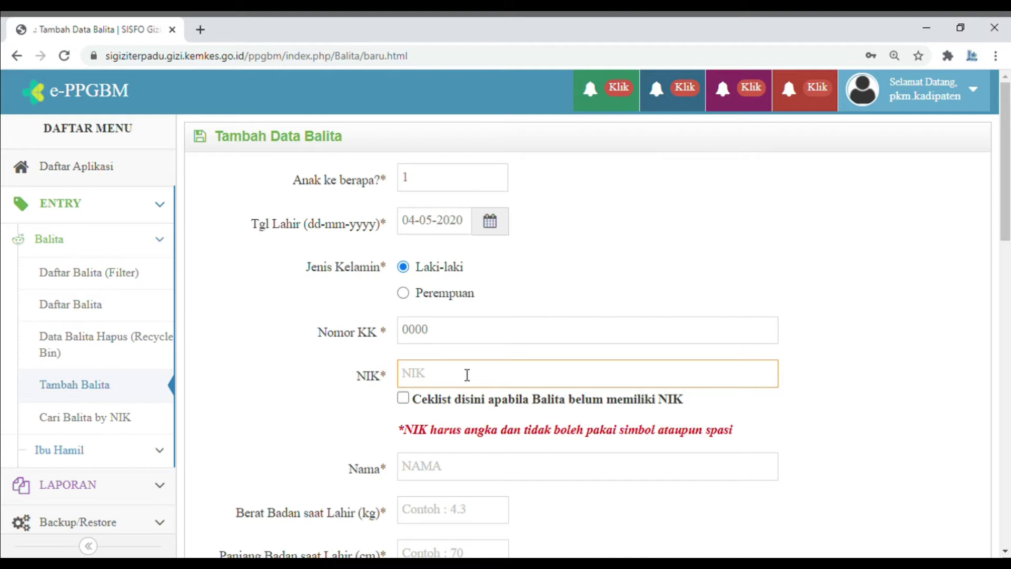
click(353, 382)
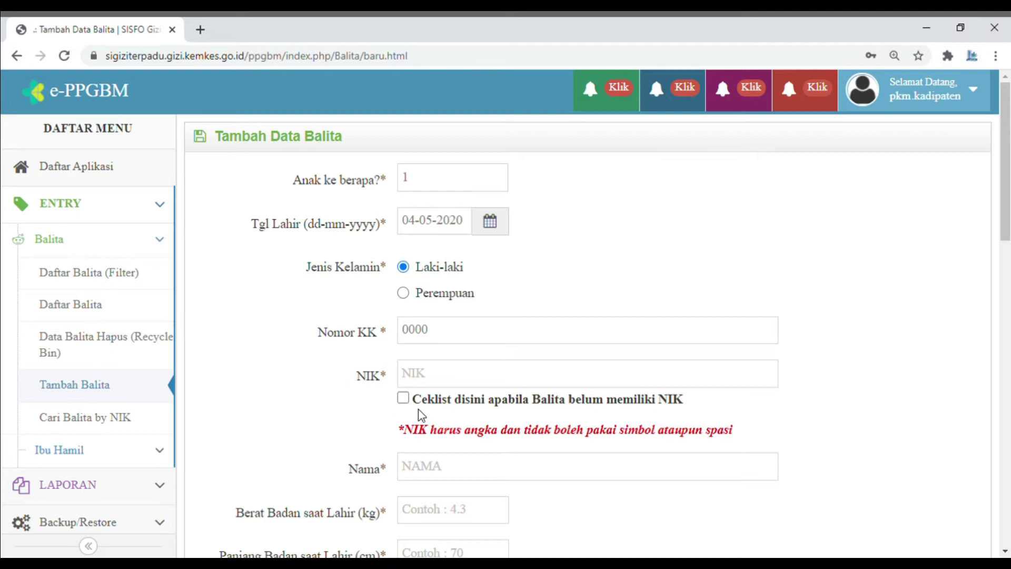
click(403, 399)
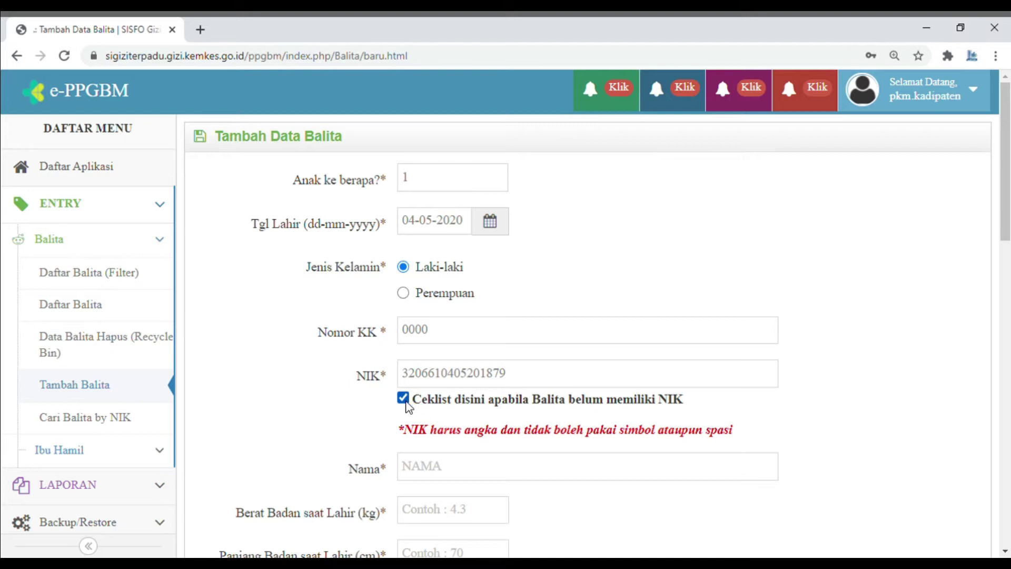
Enter the child's name, with a birth weight of 3.2 kg and a birth length of 51.2 cm
click(420, 471)
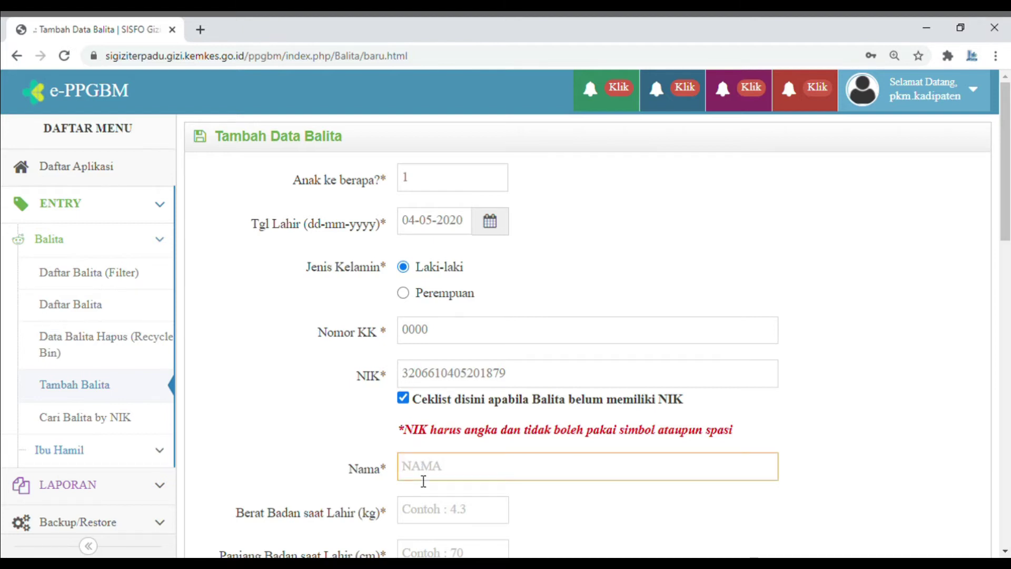
click(436, 501)
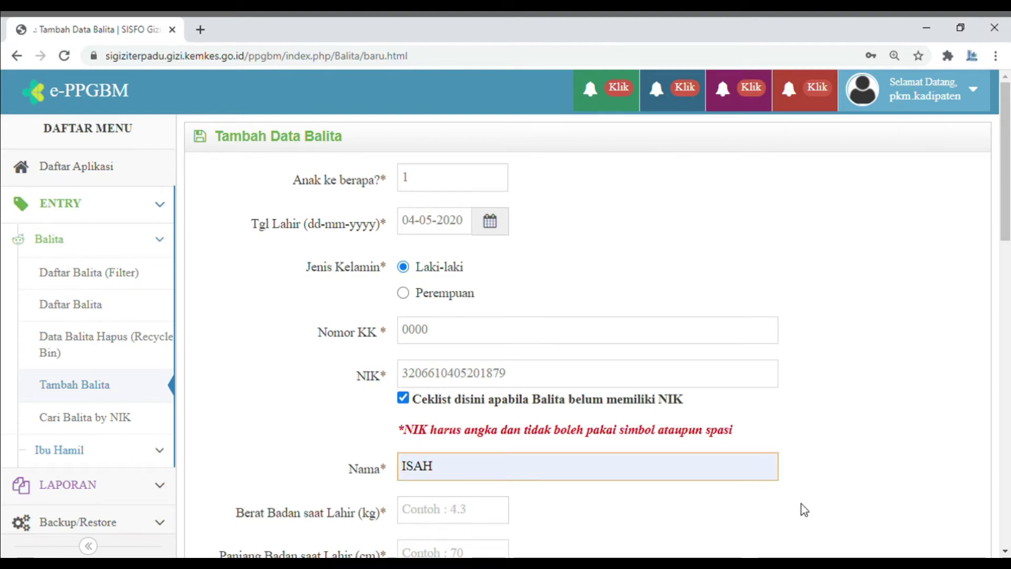
scroll(1006, 551, down, 3)
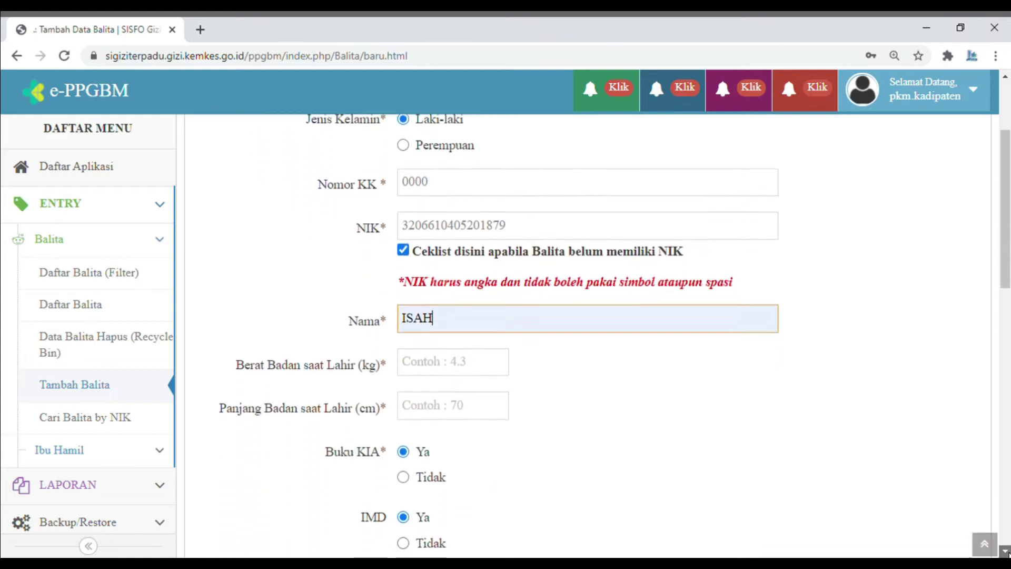
click(458, 343)
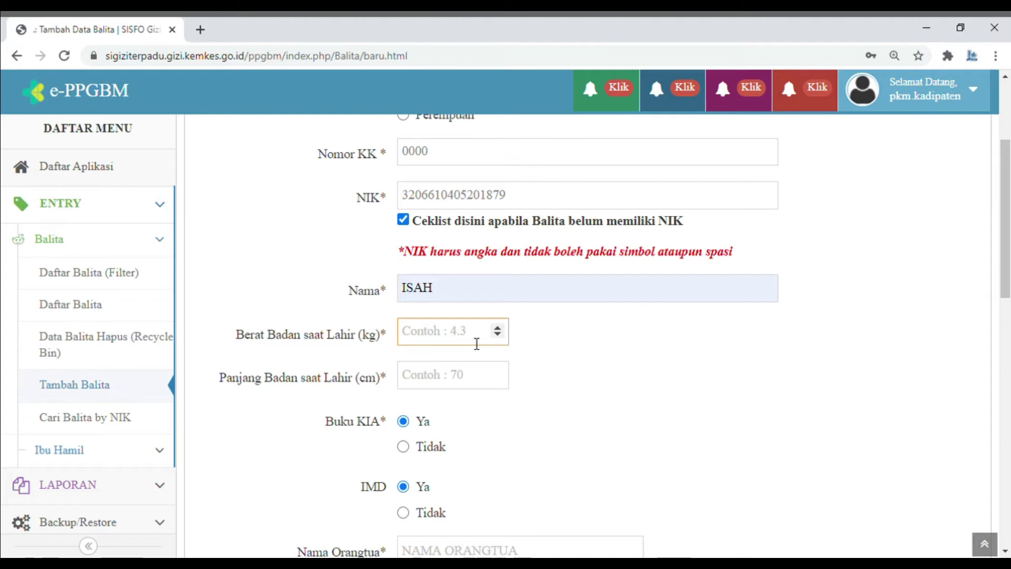
text(3.2)
click(449, 379)
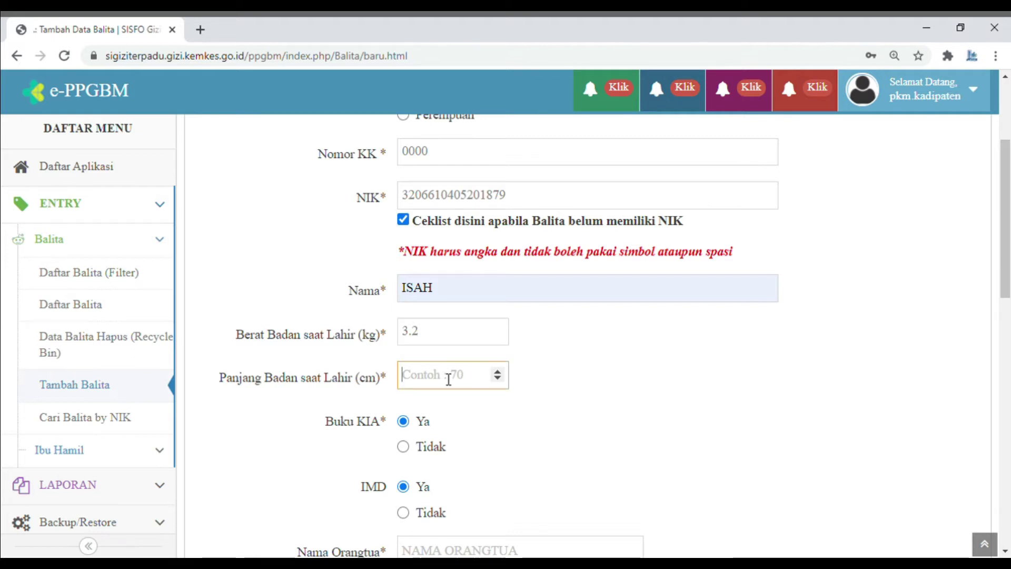
text(51.2)
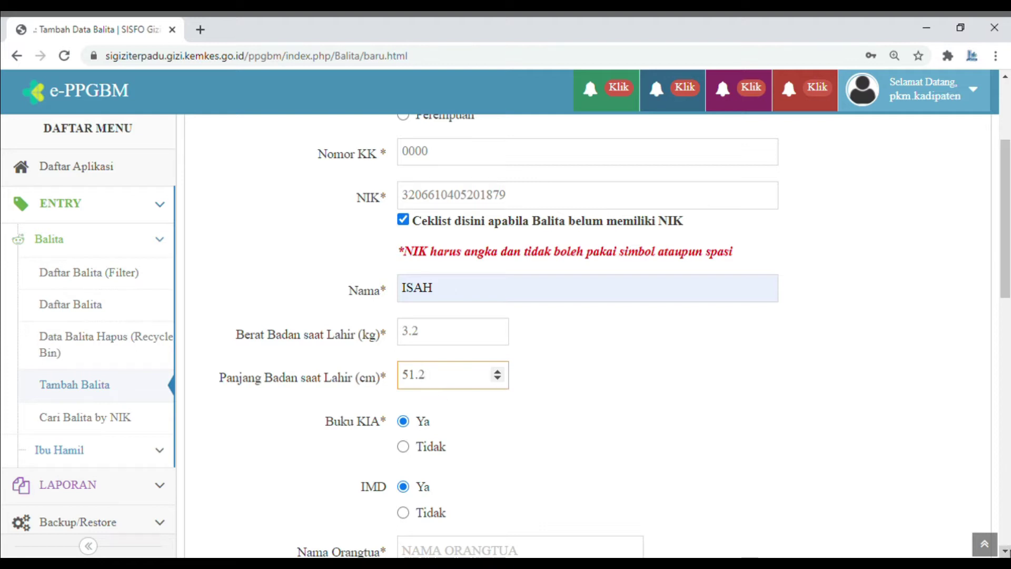
Fill in the parent's details: name, NIK and phone number
scroll(593, 324, down, 5)
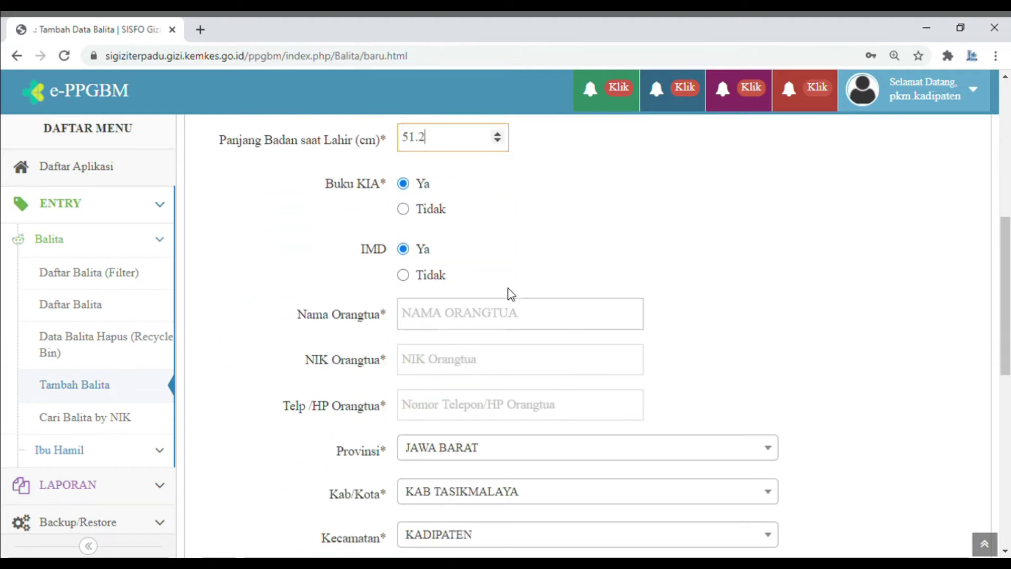
click(462, 319)
text(IMIN)
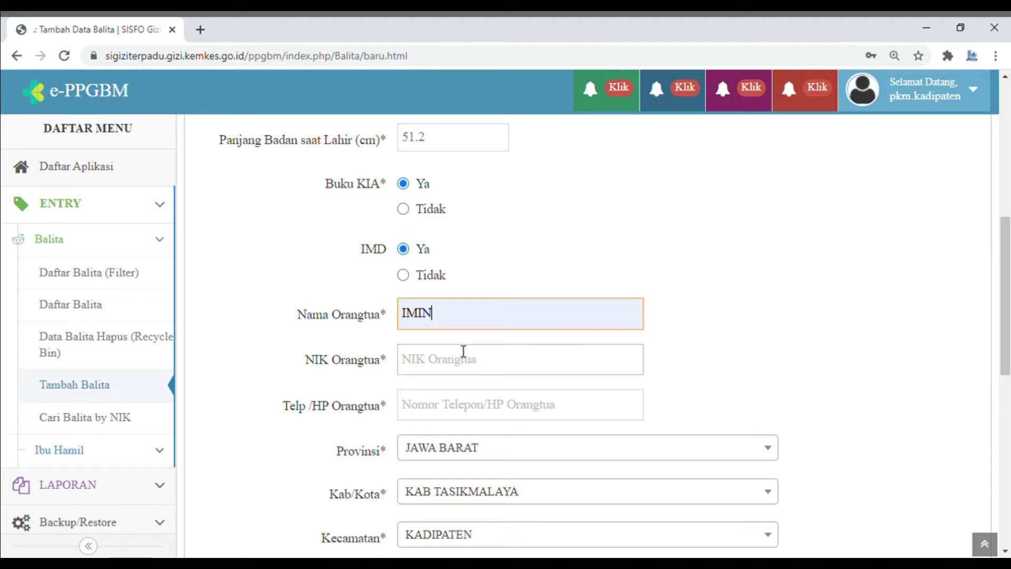
click(466, 359)
text(0000)
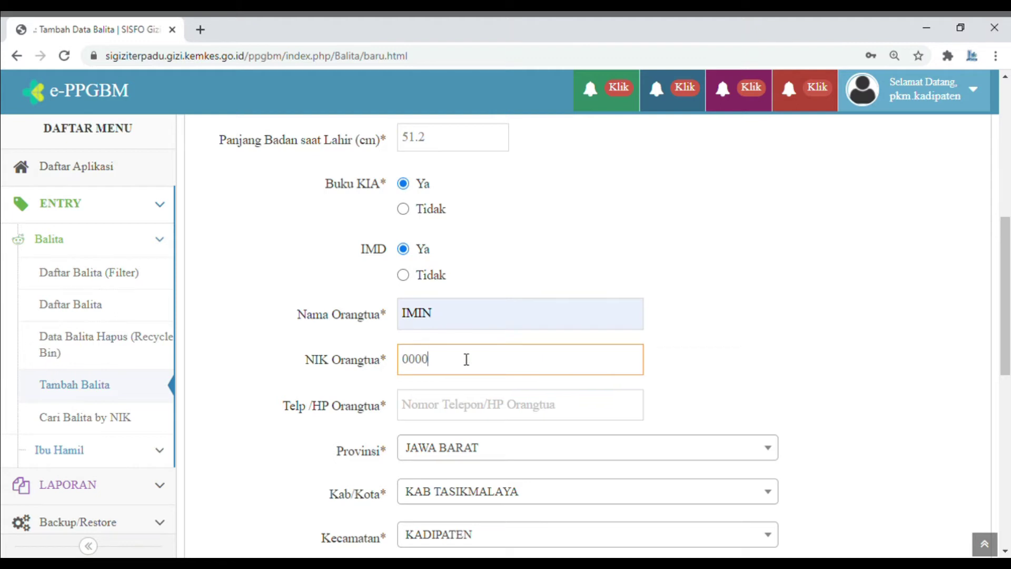
click(463, 410)
text(0000)
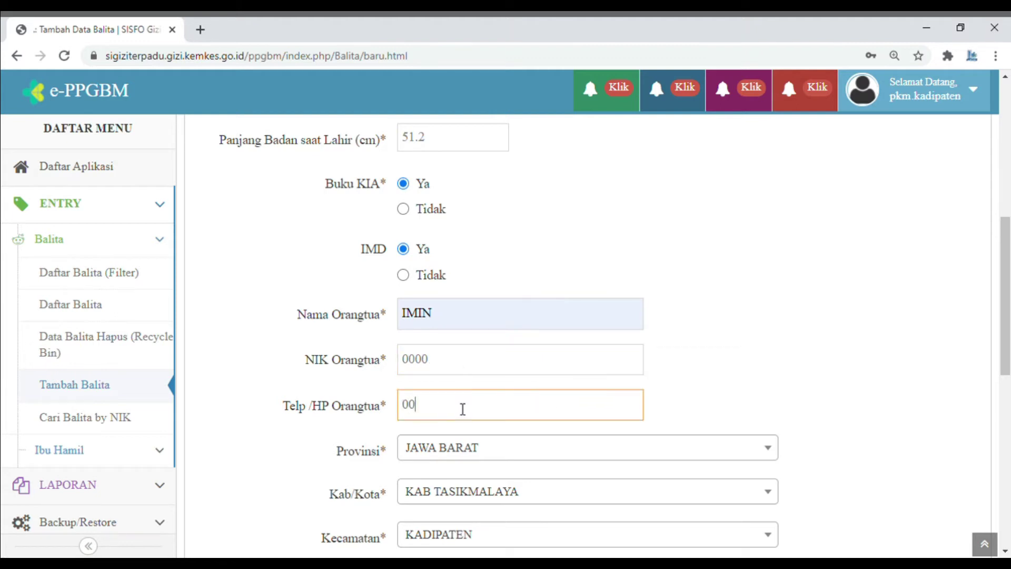
Set Desa/Kelurahan to PAMOYANAN and Posyandu Pembina / PAUD to KASIH IBU
click(1005, 551)
scroll(1005, 551, down, 4)
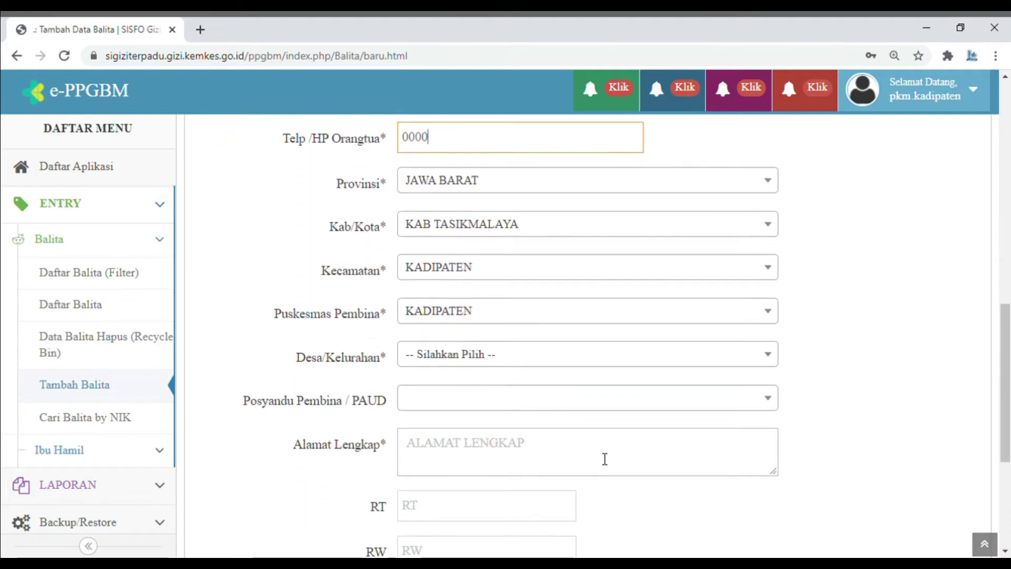
click(466, 358)
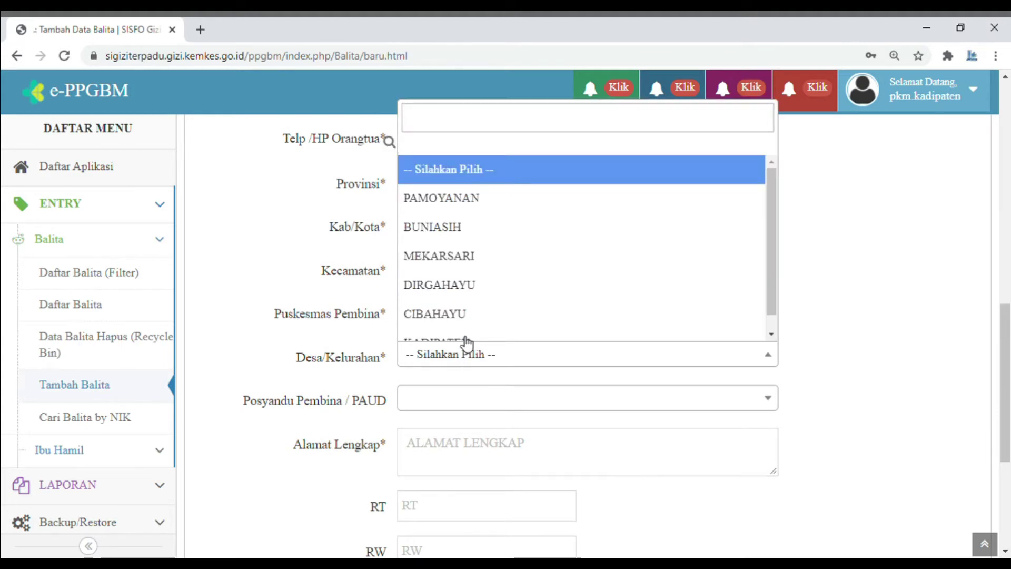
click(452, 203)
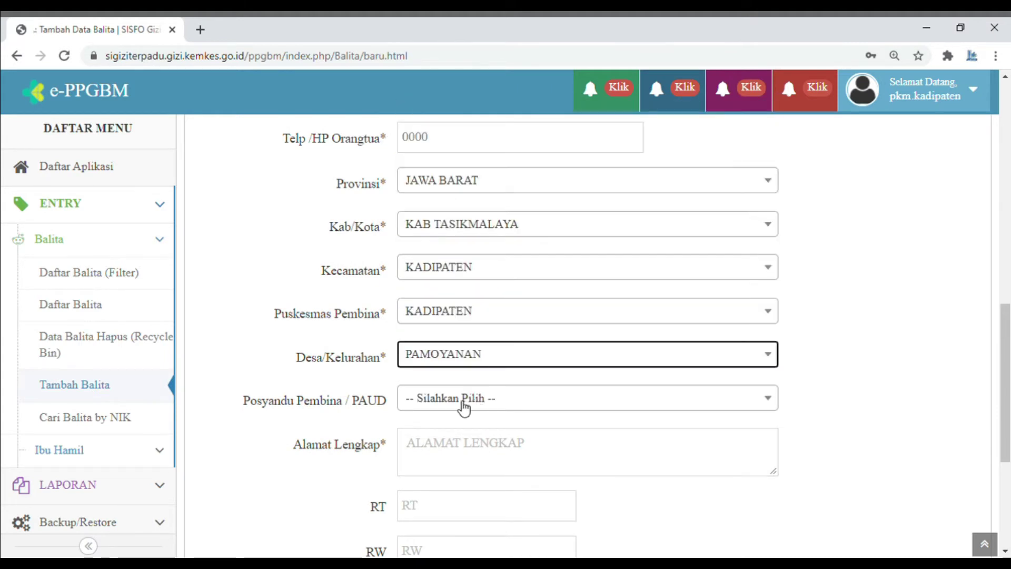
click(435, 400)
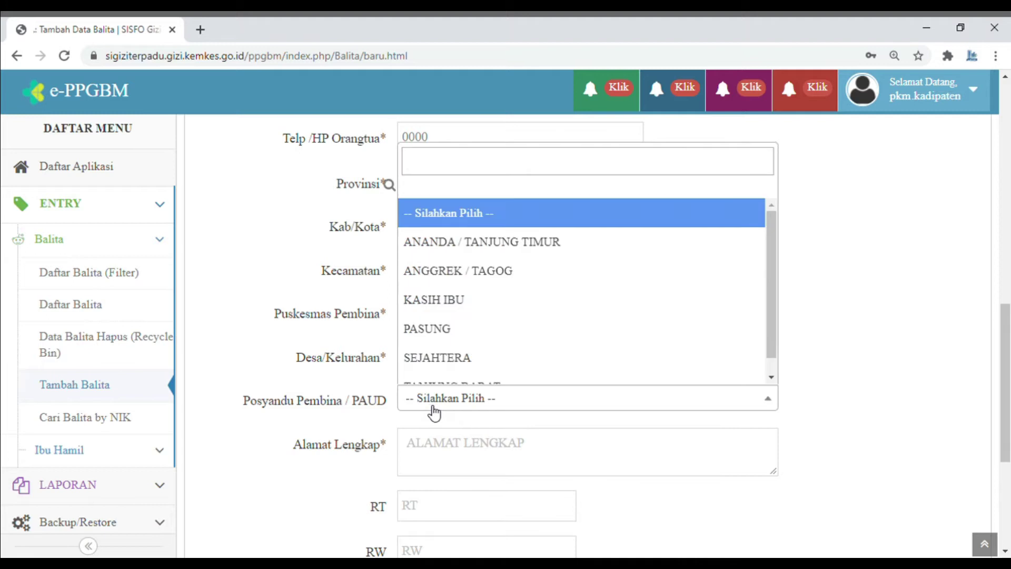
click(449, 308)
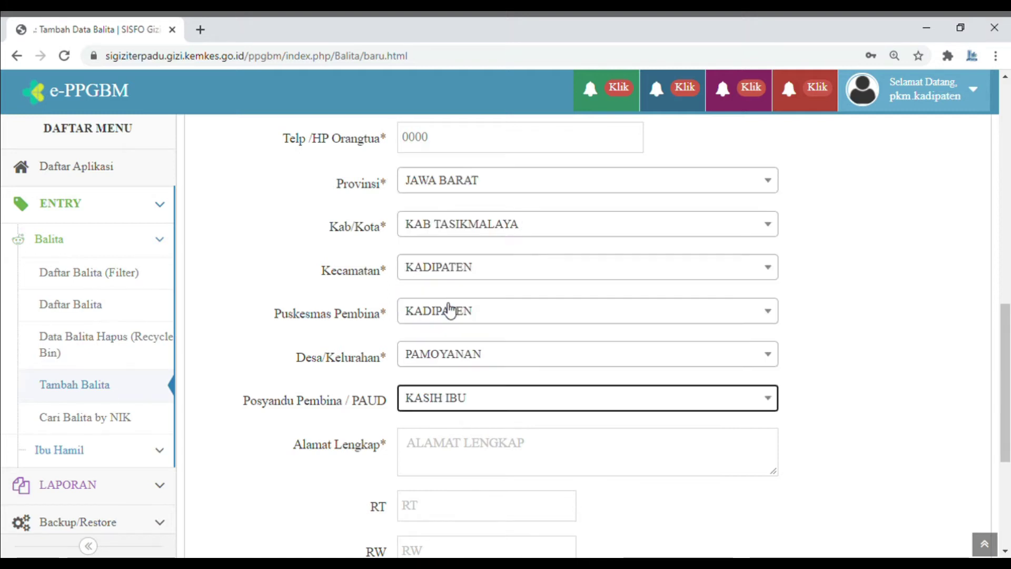
Enter the family's address in the Alamat Lengkap field
click(481, 449)
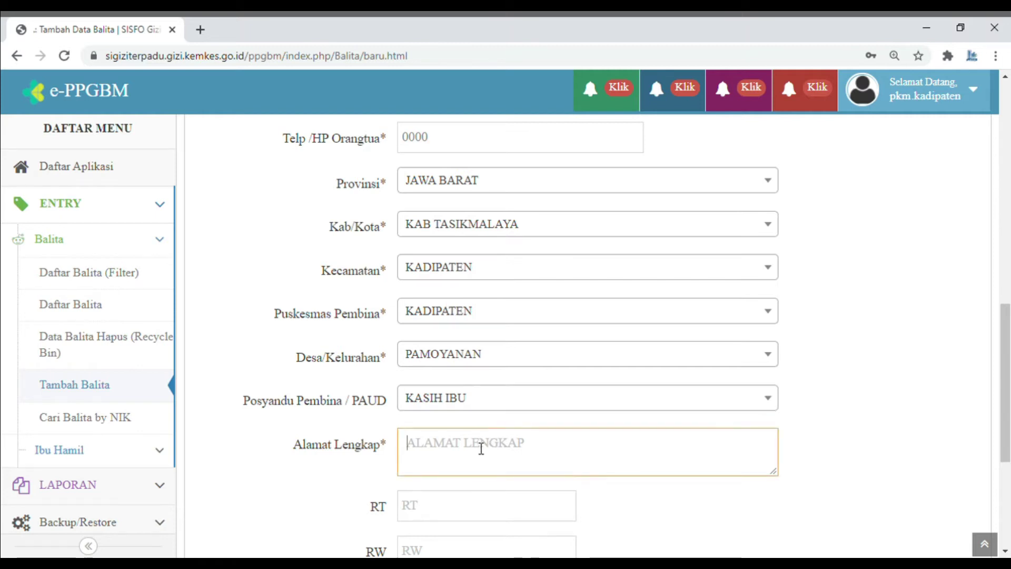
text(PANANJ)
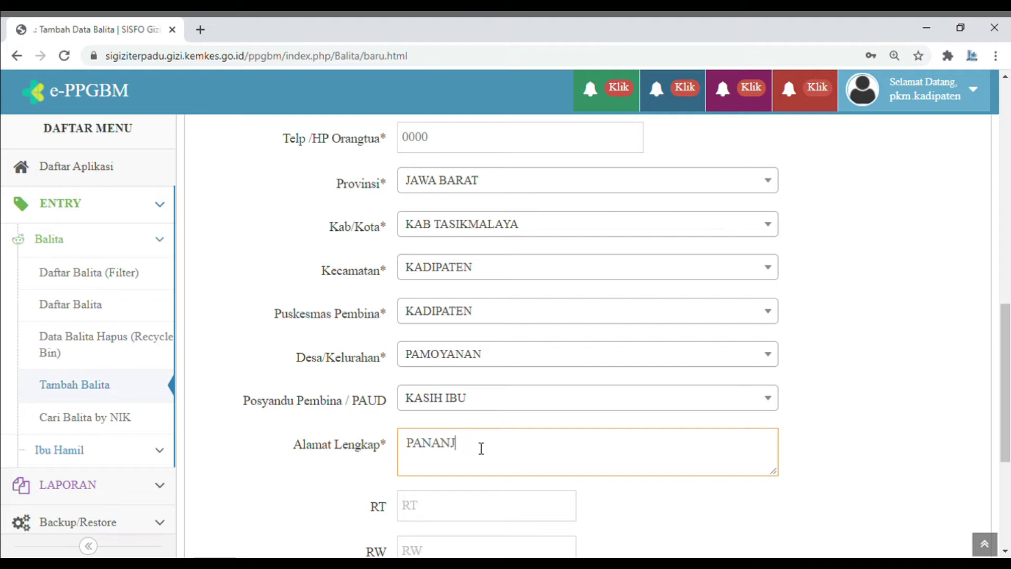
text(UNG)
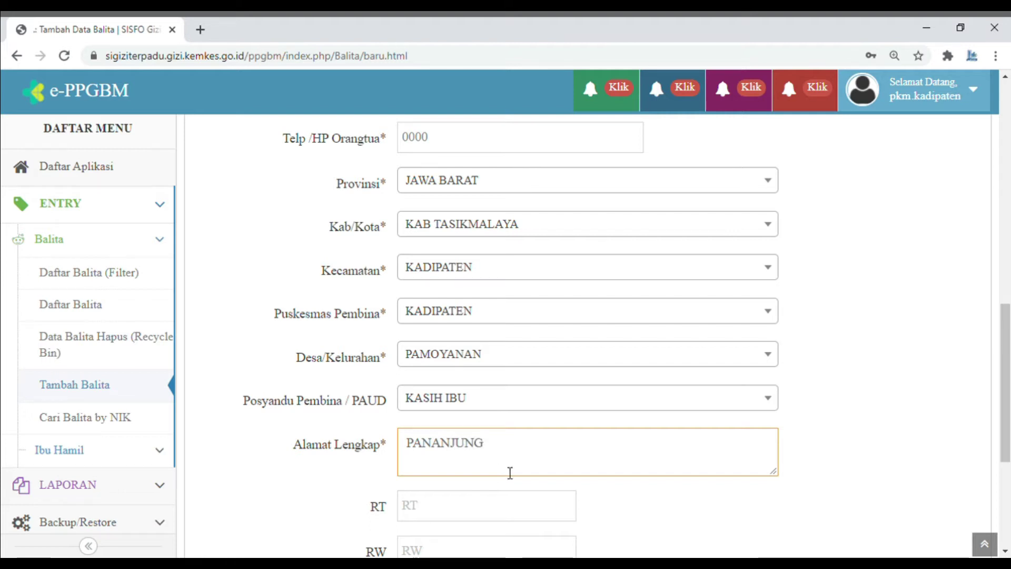
scroll(1006, 550, down, 4)
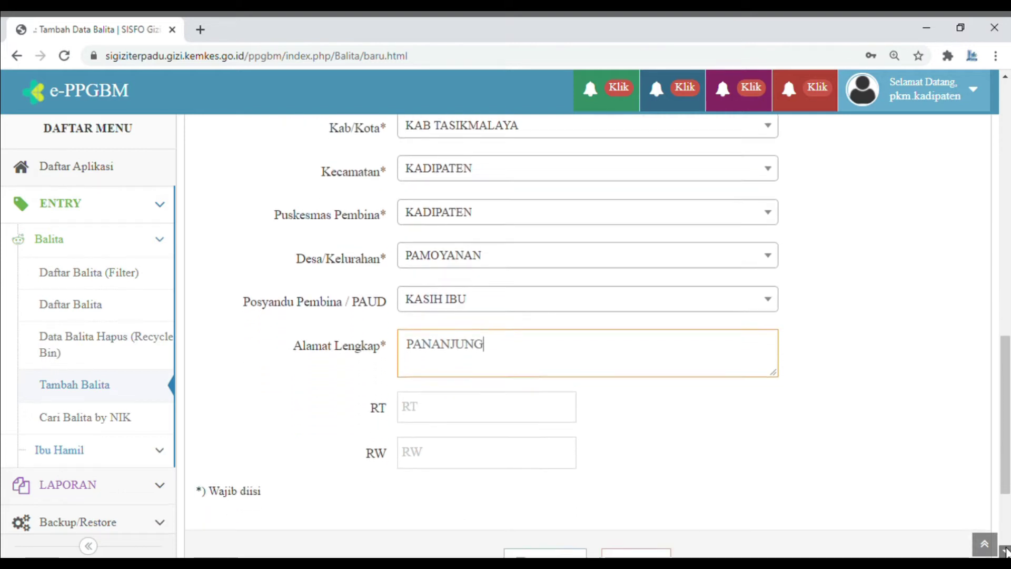
Fill in the RT and RW numbers of the family's address
click(438, 318)
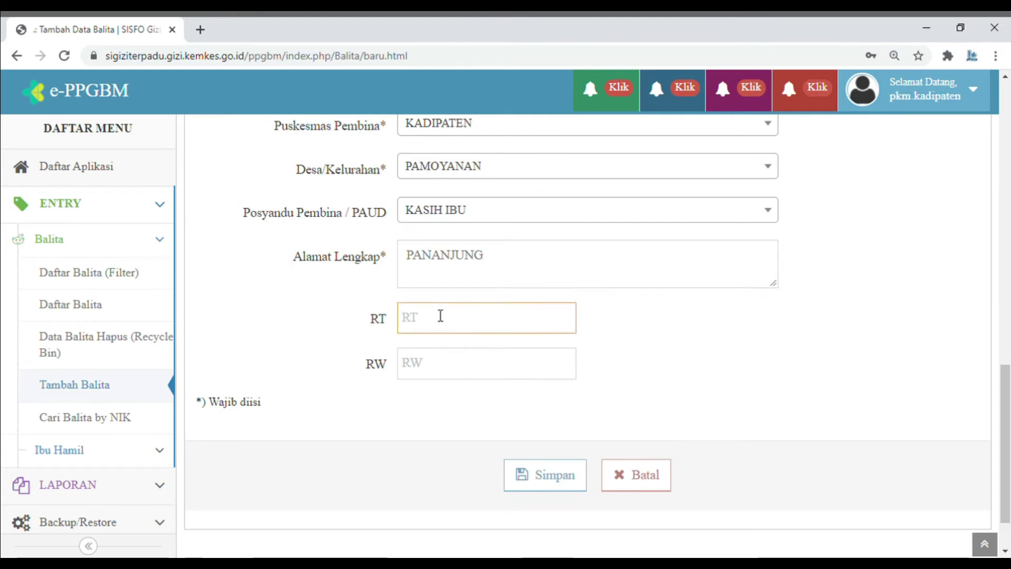
text(01)
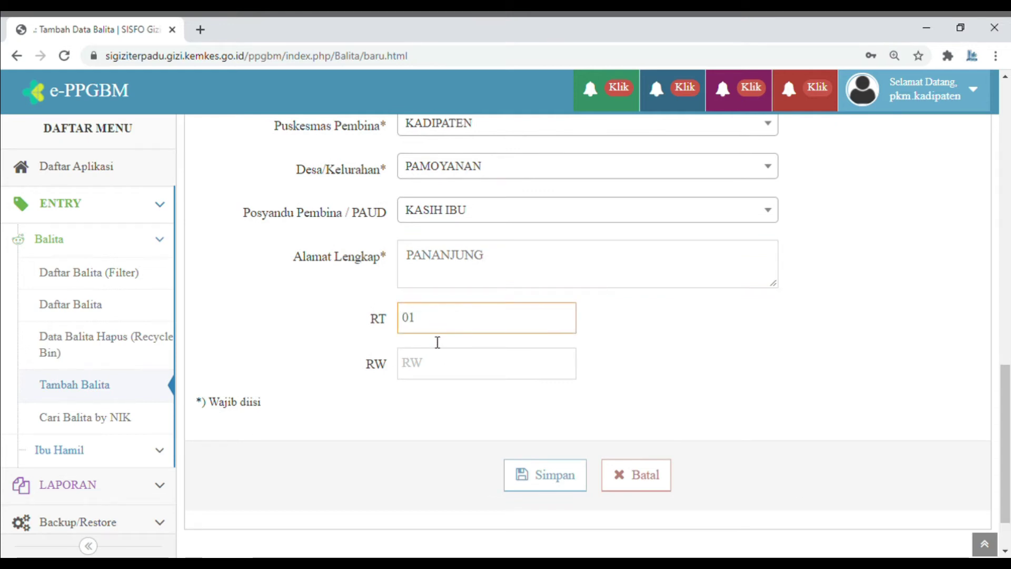
text(018)
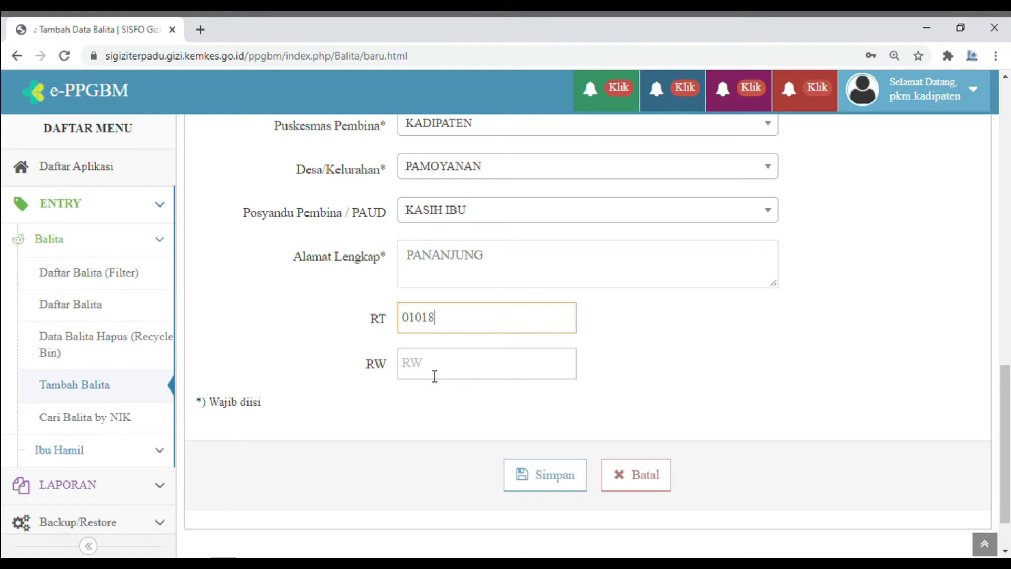
key(BackSpace)
key(BackSpace)
key(BackSpace)
click(435, 376)
text(018)
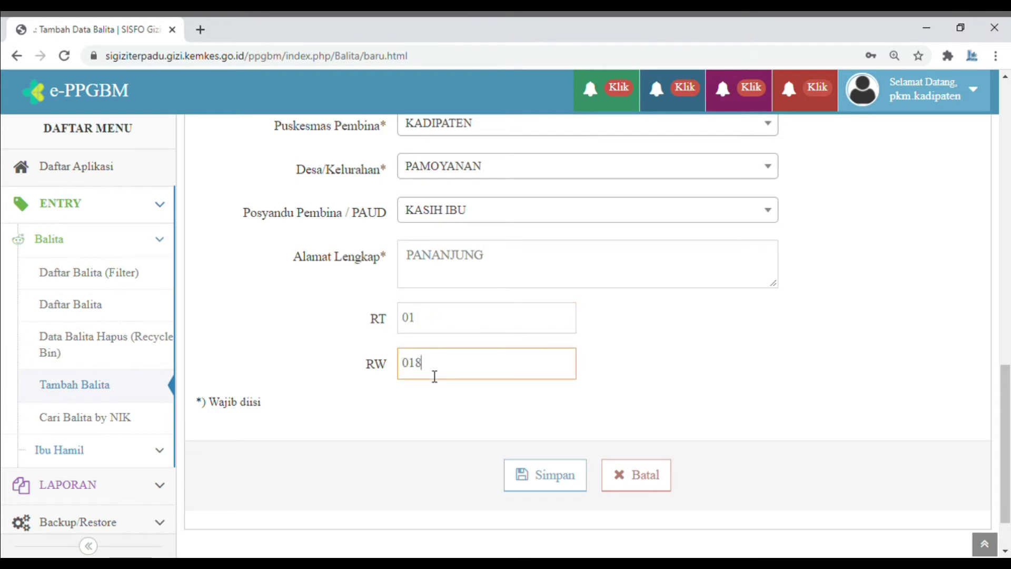
Save the new toddler record, confirming the save and the dialog that follows
click(566, 480)
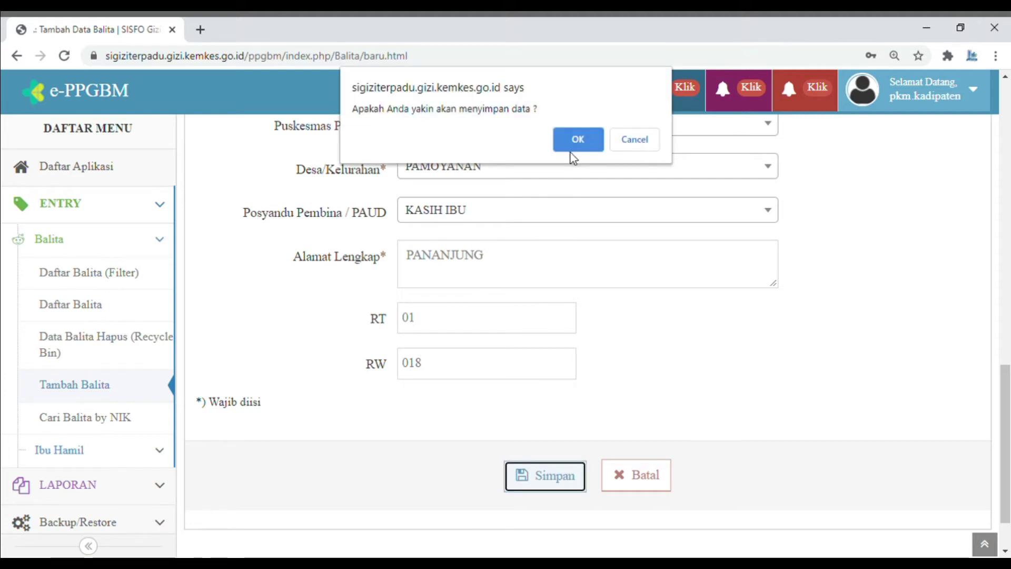
click(578, 140)
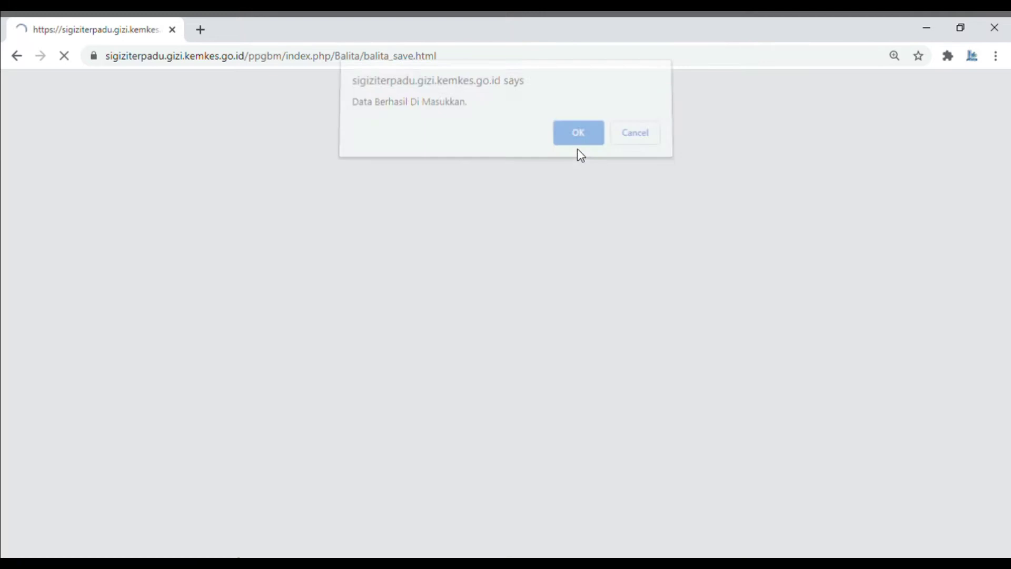
click(578, 150)
Return to the e-PPGBM home page and open Import Identitas Balita at its location and file options
click(163, 99)
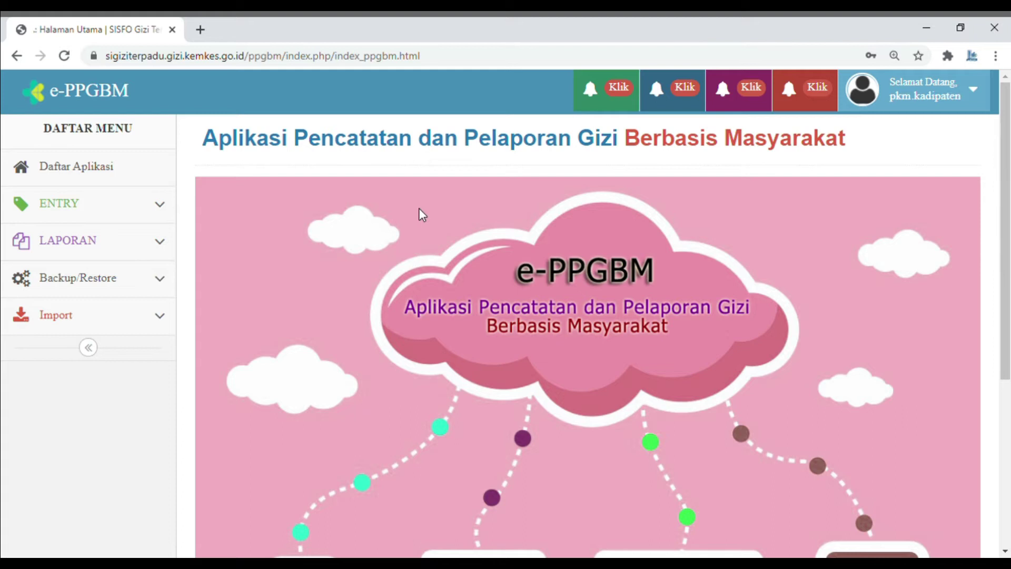
click(164, 319)
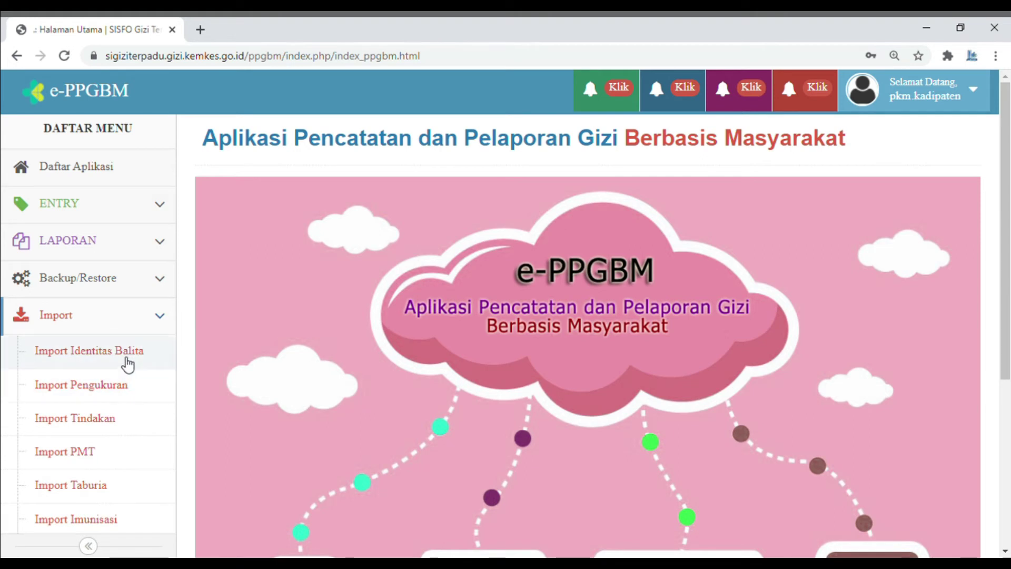
click(144, 358)
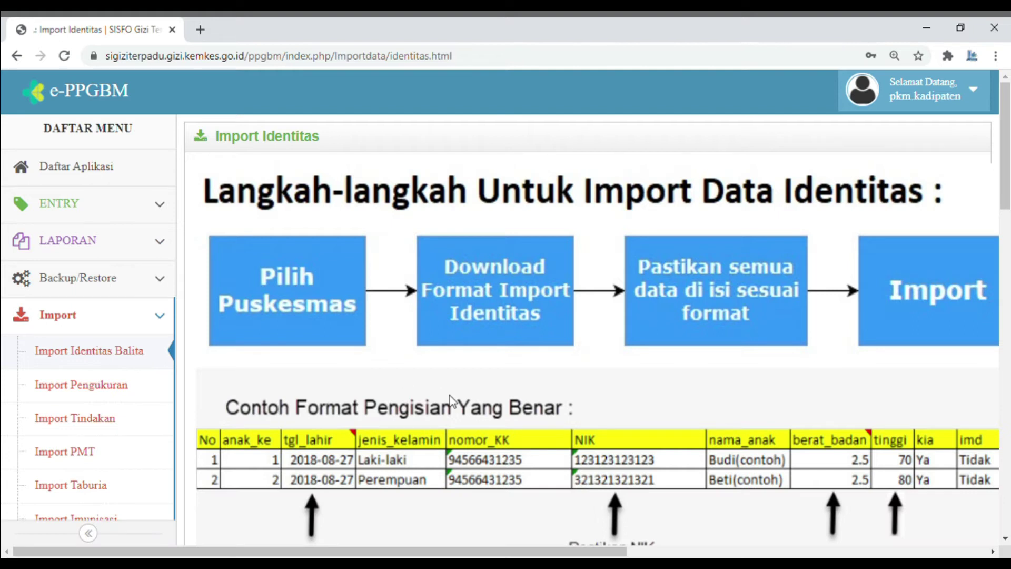
scroll(450, 400, down, 12)
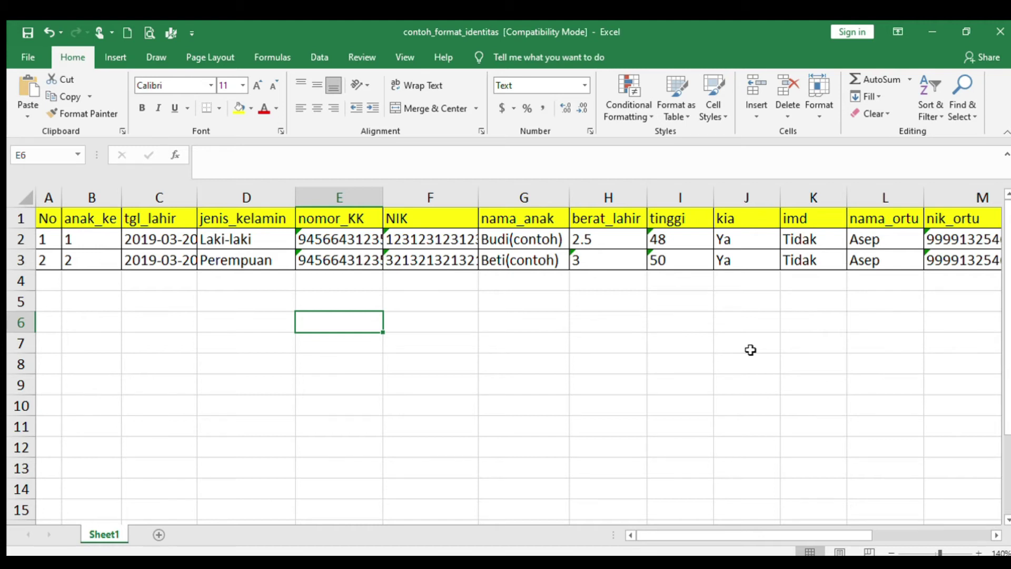
Switch to the contoh_format_identitas workbook in Excel and review its column headings from No through hapus
click(611, 340)
click(196, 293)
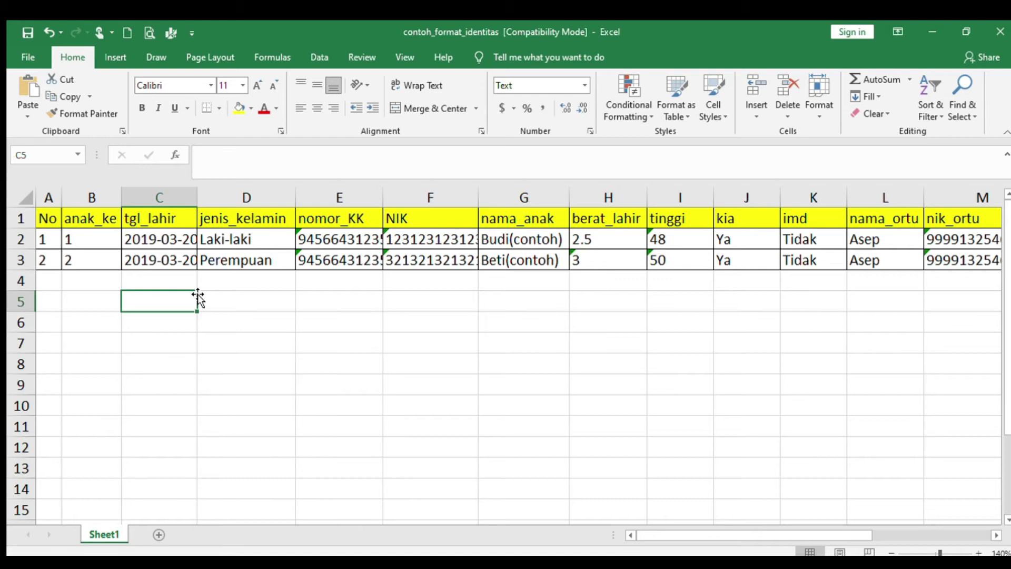
key(Up)
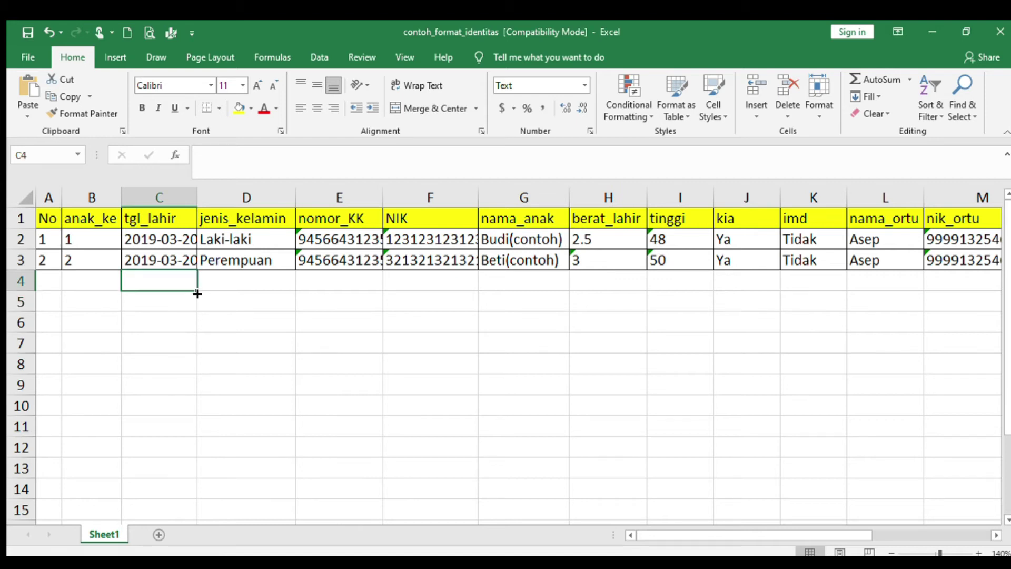
key(Right)
key(Right)
key(Right)
key(Right)
key(Right)
key(Right)
key(Right)
key(Right)
key(Right)
key(Right)
key(Right)
key(Right)
key(Right)
key(Right)
key(Right)
key(Right)
key(Right)
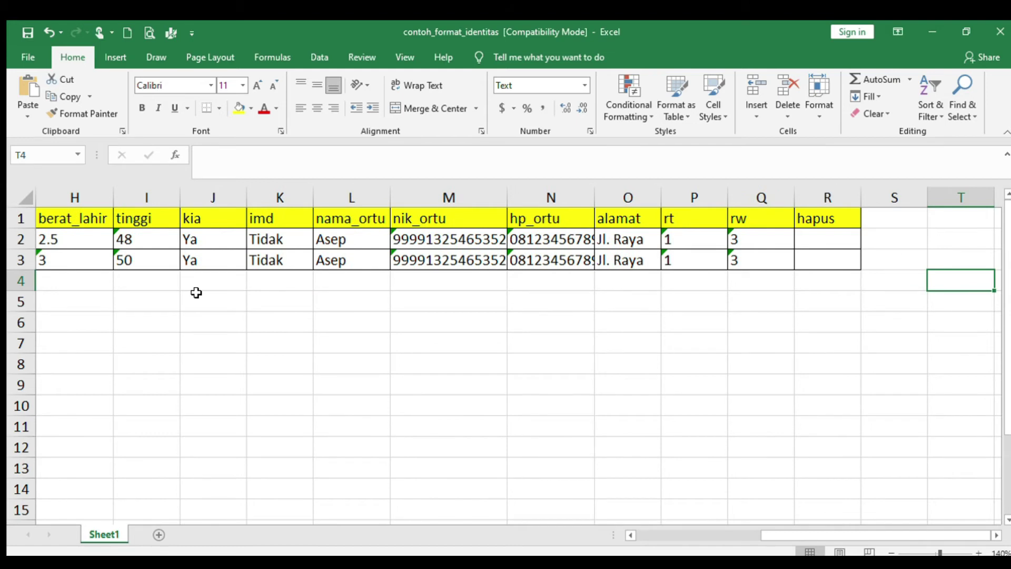
key(Left)
key(Left)
key(Left)
key(Left)
key(Left)
key(Left)
key(Left)
key(Left)
key(Left)
key(Left)
key(Left)
key(Left)
key(Left)
key(Left)
key(Left)
key(Left)
key(Left)
key(Left)
key(Left)
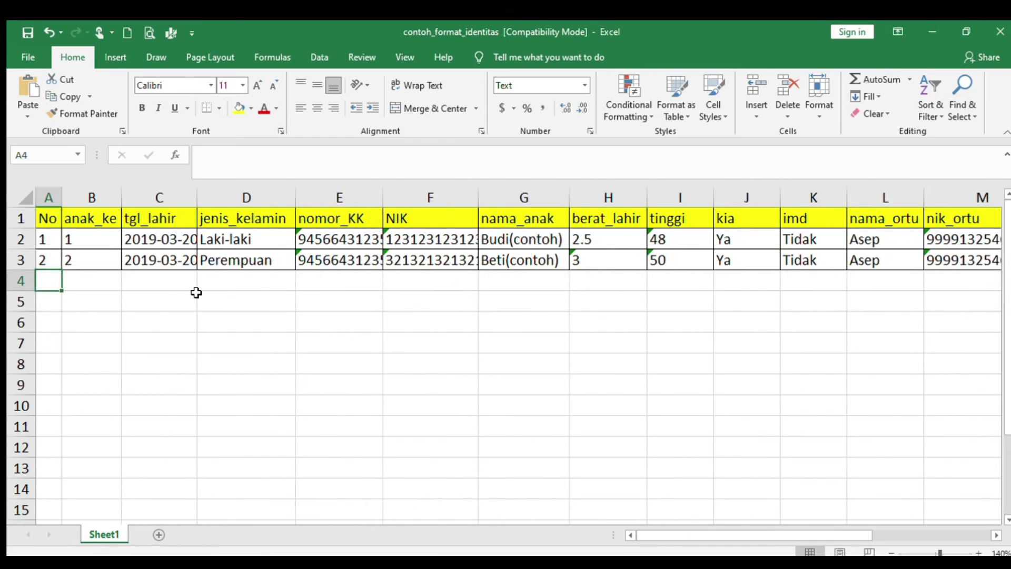
Examine how the two sample rows fill in the number, birth date, gender, KK, NIK and child name columns
key(Up)
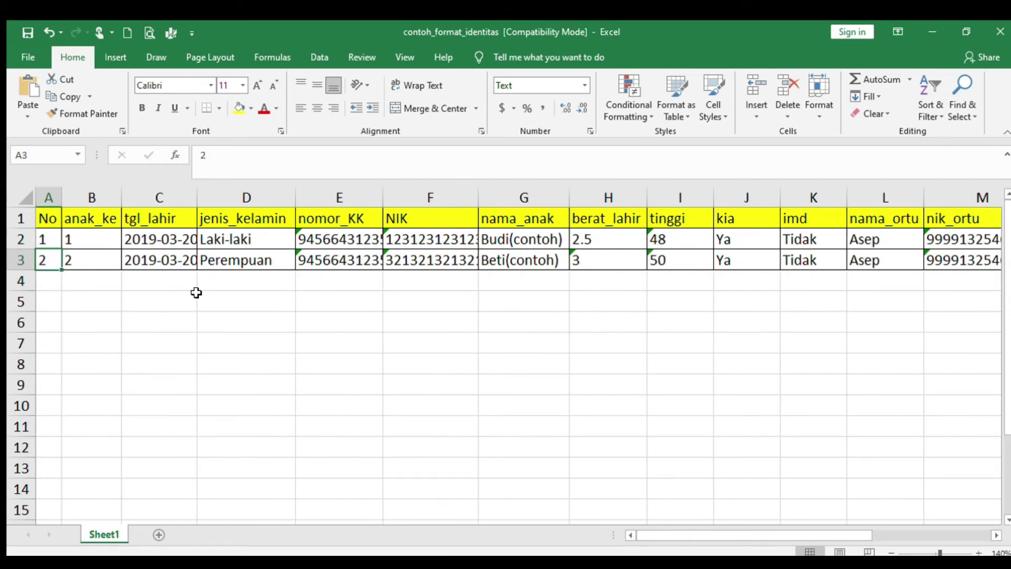
key(Up)
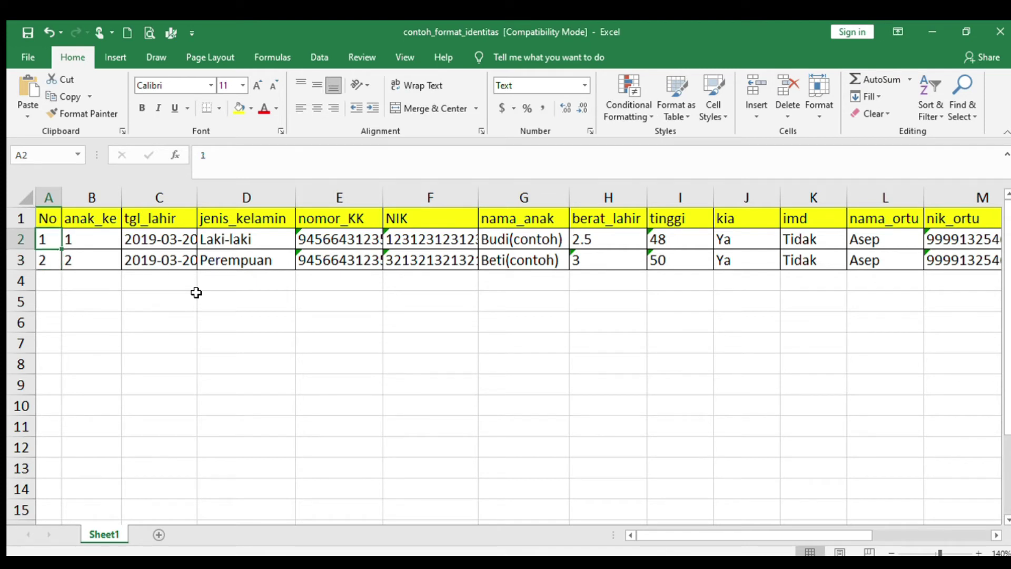
key(Down)
key(Down)
key(Right)
key(Right)
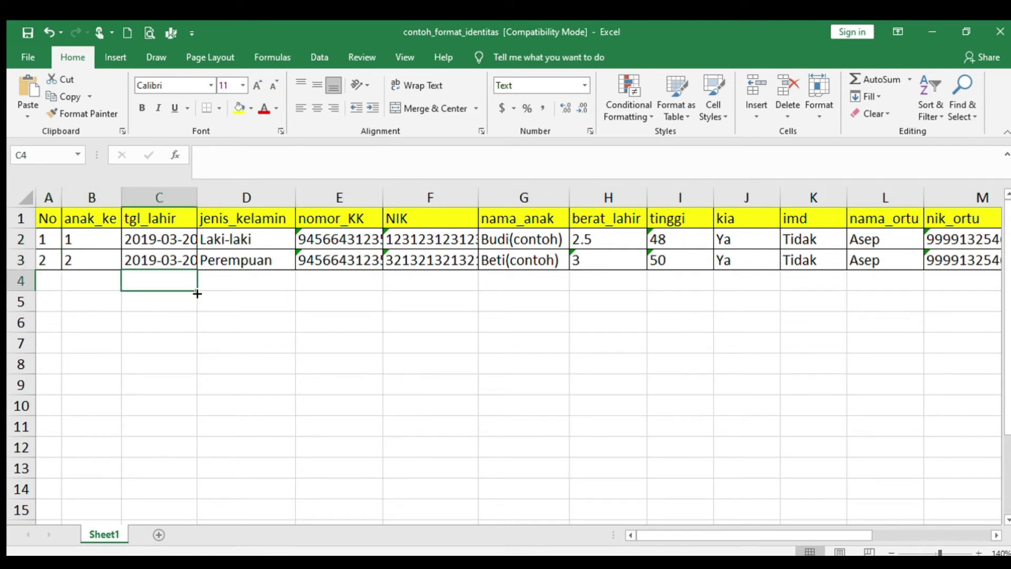
key(Up)
key(Up)
key(Up)
key(Down)
key(Right)
key(Right)
key(Right)
key(Right)
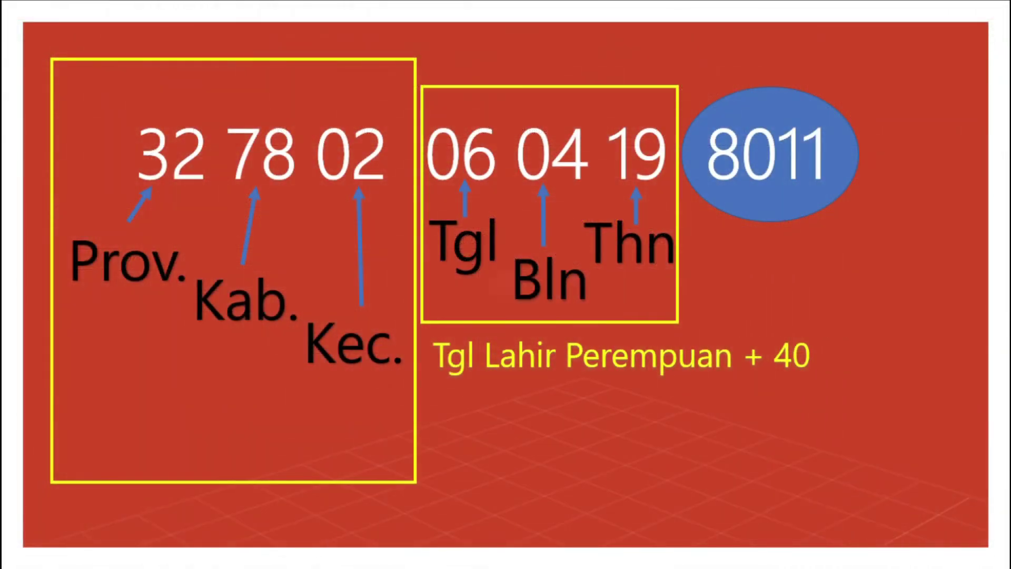
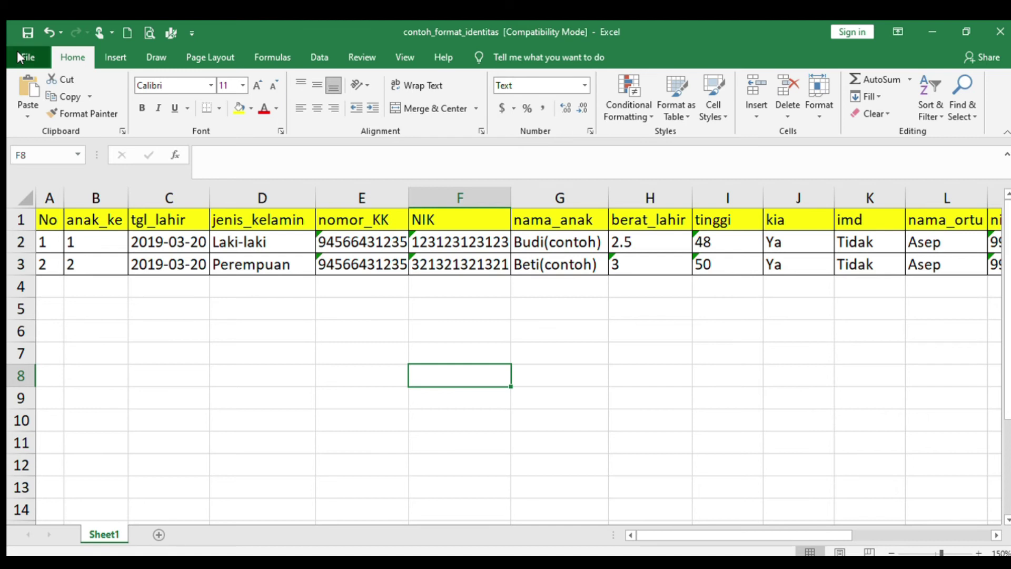
Save a copy of the template workbook as contoh_format_identitas1
click(58, 253)
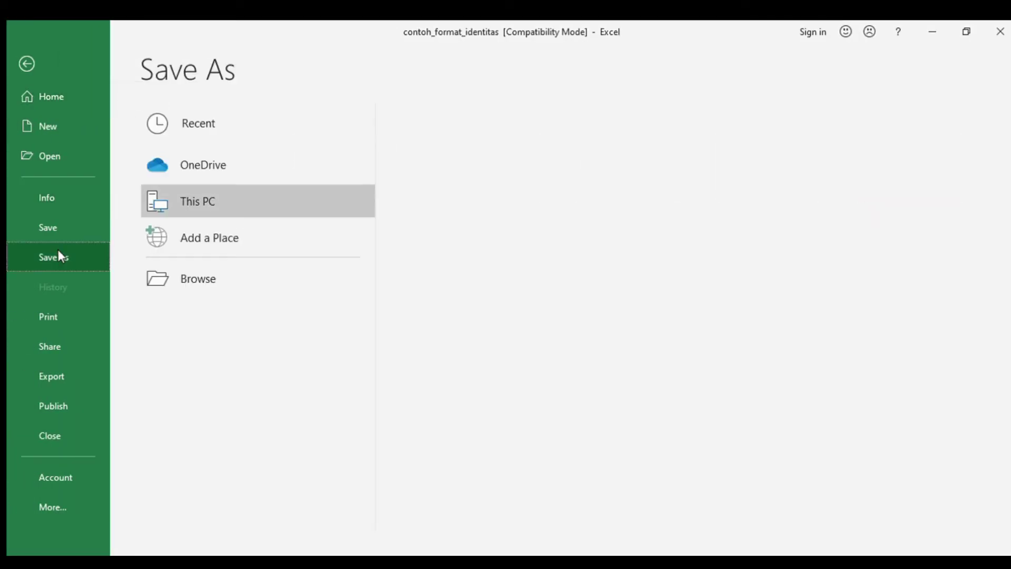
click(289, 197)
click(534, 260)
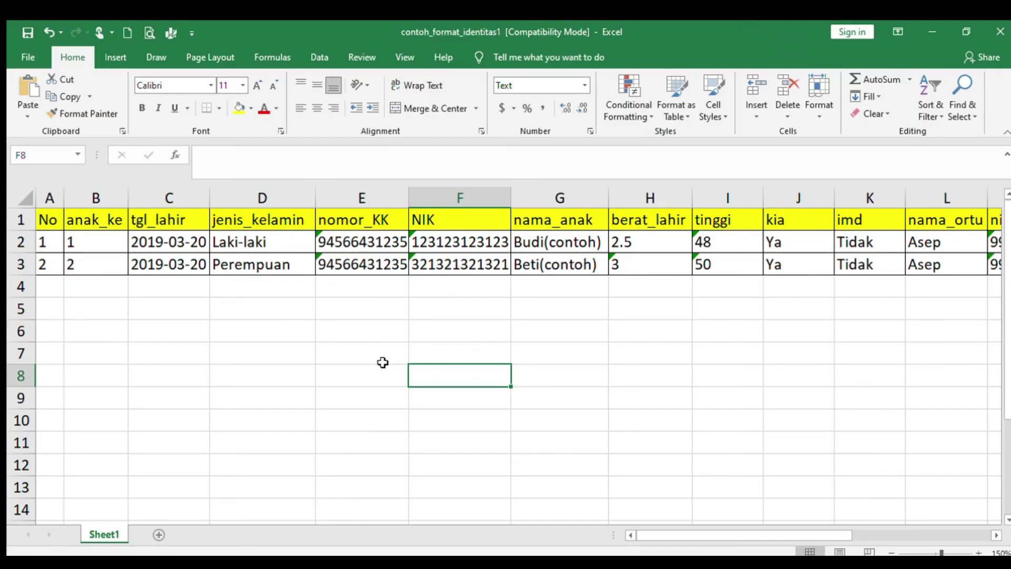
click(318, 326)
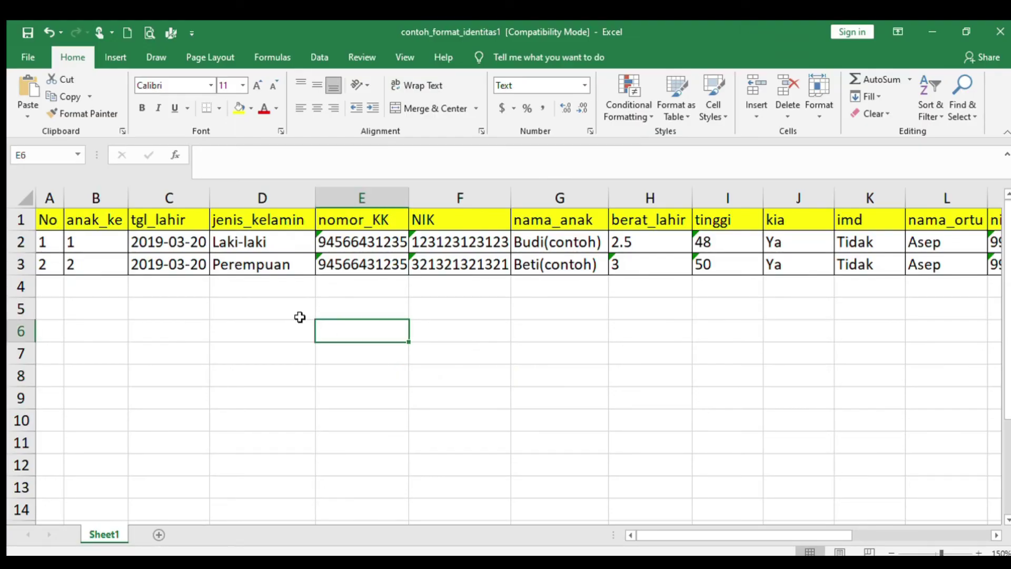
click(301, 318)
click(198, 311)
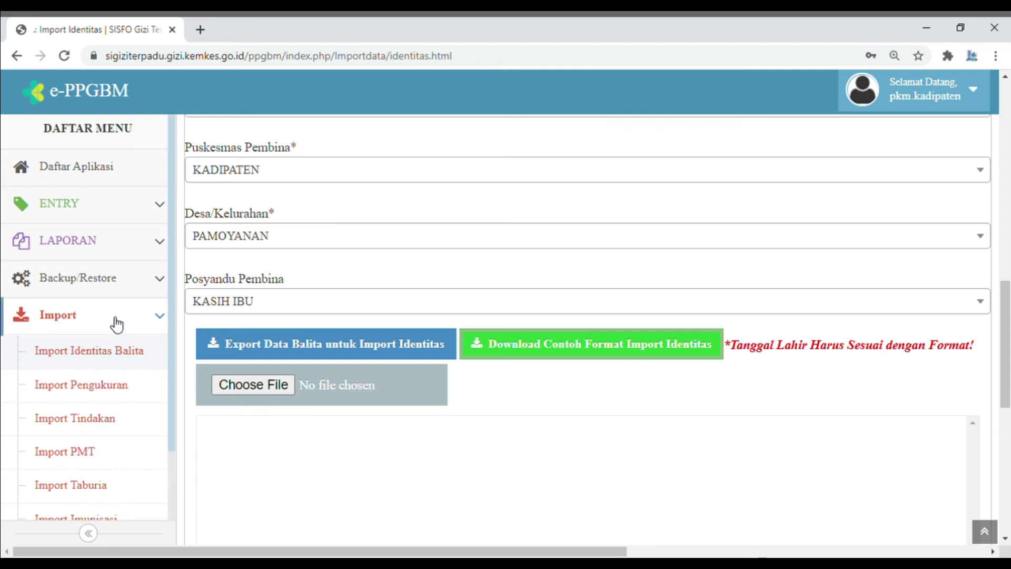
Back in e-PPGBM, reopen Import Identitas Balita and set Desa/Kelurahan to PAMOYANAN and Posyandu Pembina to KASIH IBU
click(117, 354)
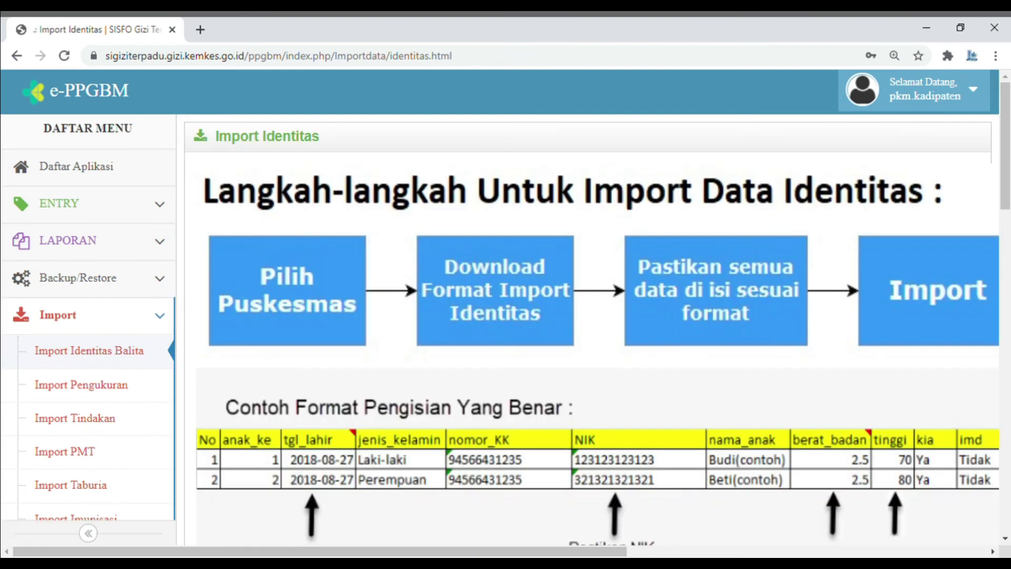
scroll(592, 329, down, 10)
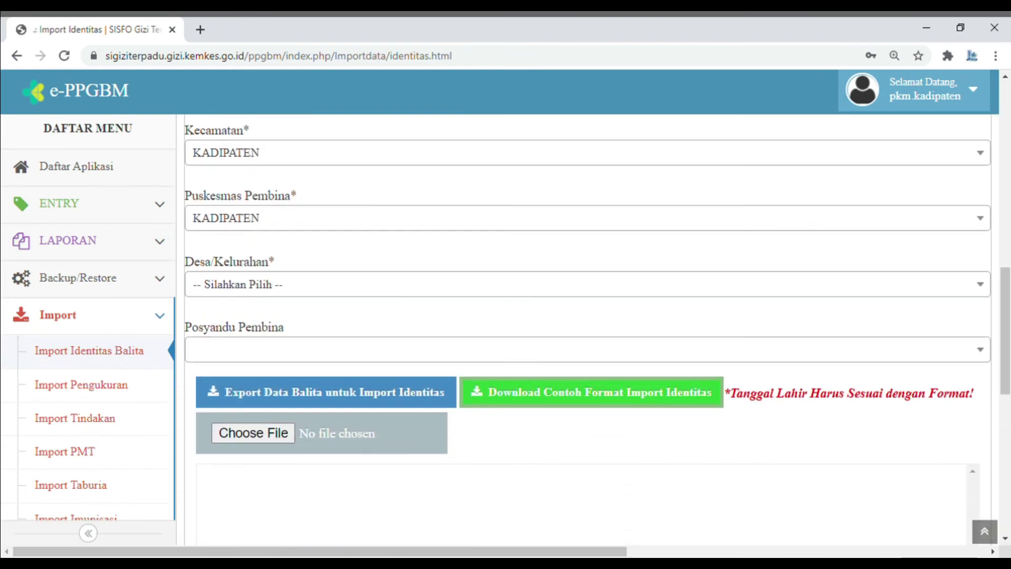
click(248, 285)
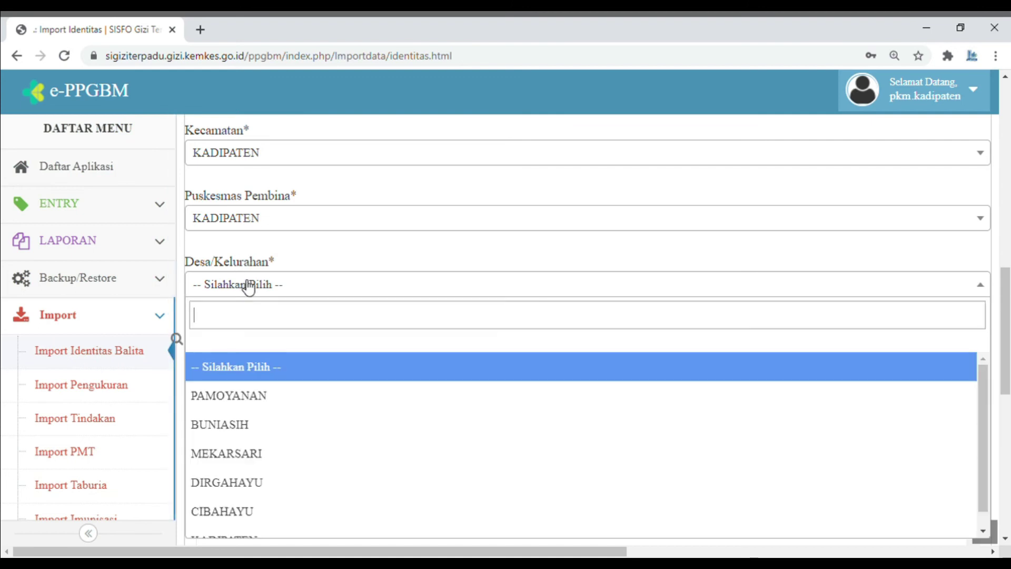
click(267, 396)
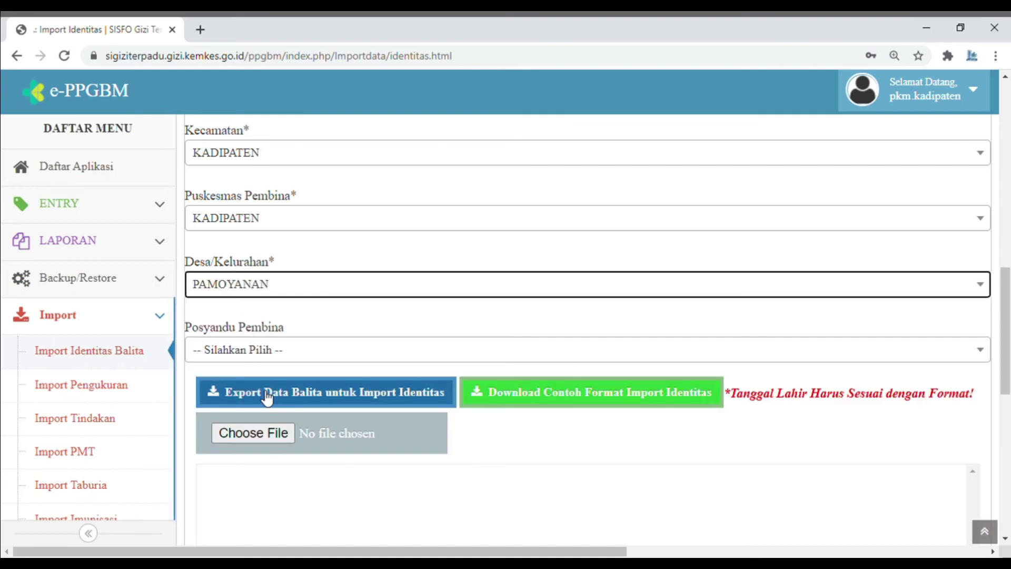
click(261, 350)
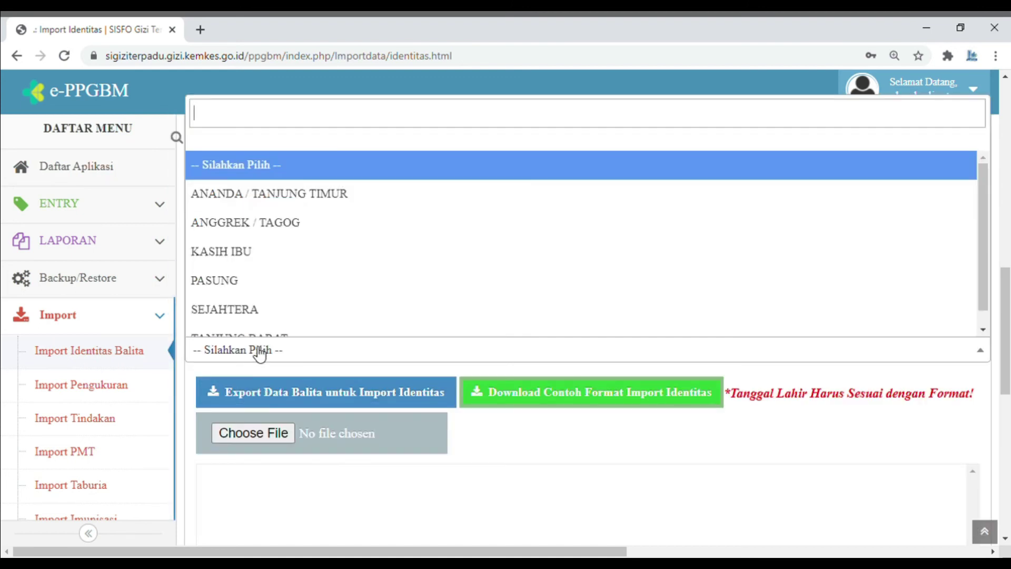
click(274, 261)
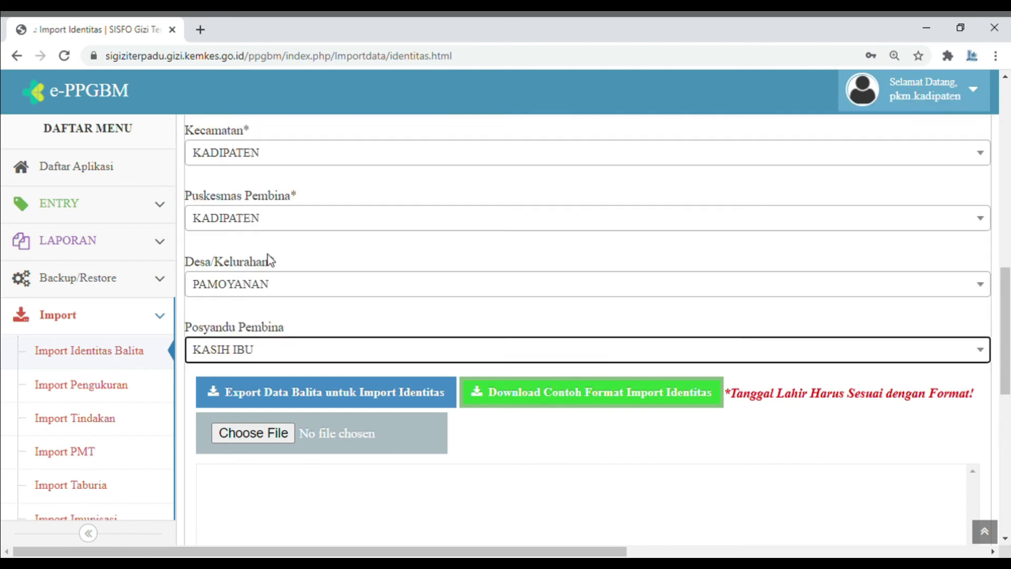
click(491, 479)
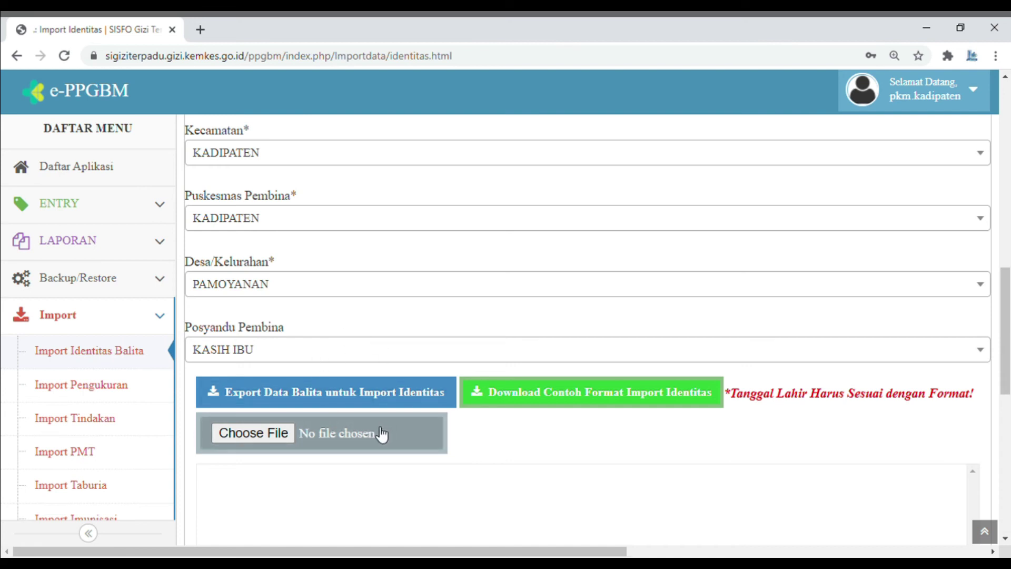
Load the saved identity workbook as the import file and bring up its data preview
scroll(348, 470, down, 2)
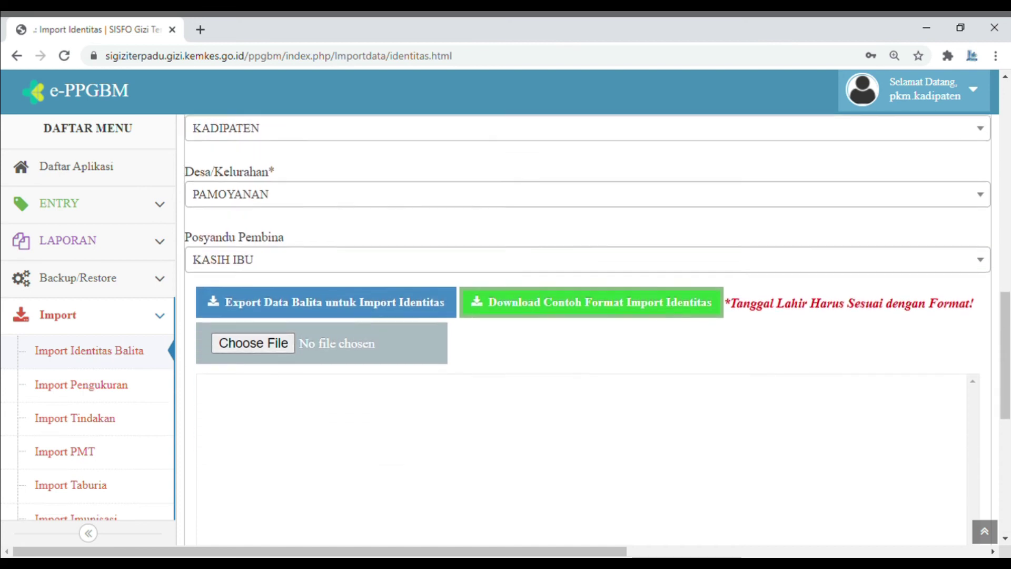
scroll(598, 326, down, 1)
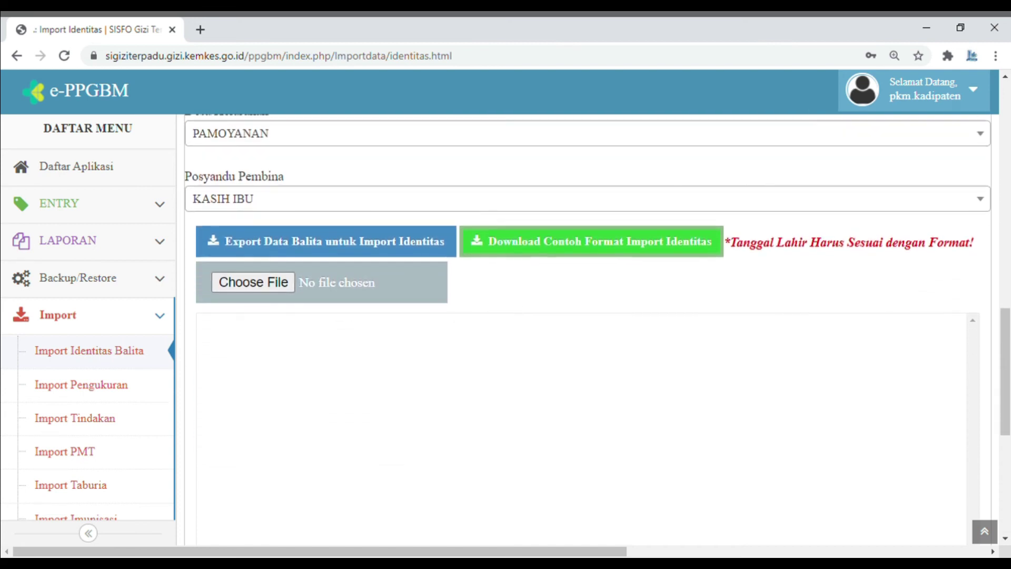
click(259, 283)
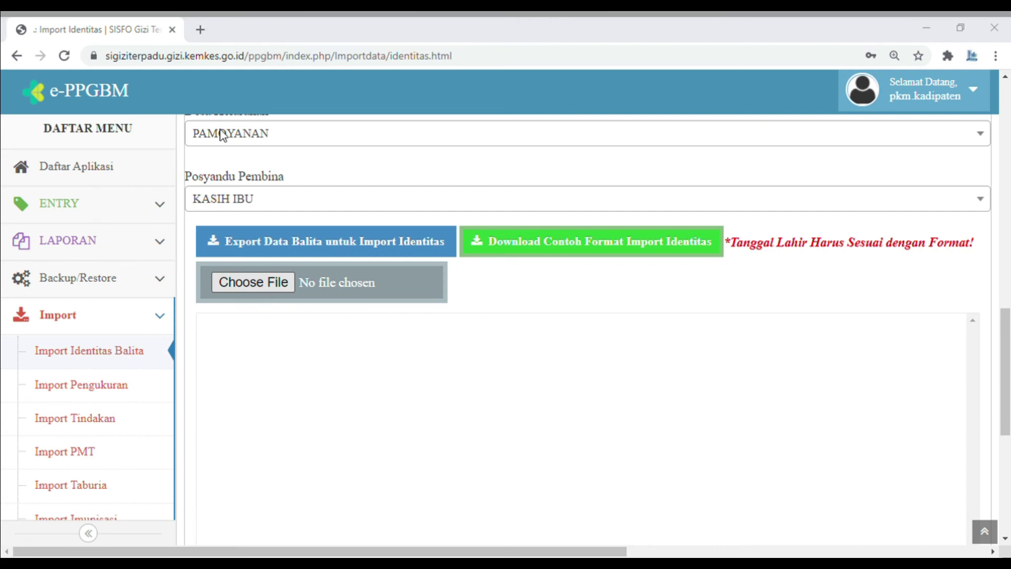
key(Return)
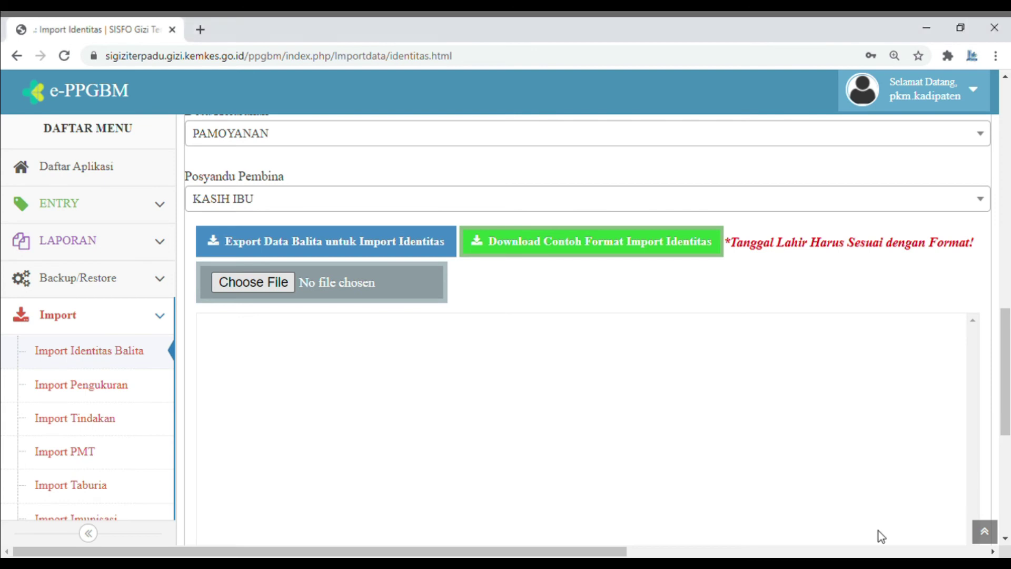
scroll(1006, 543, down, 3)
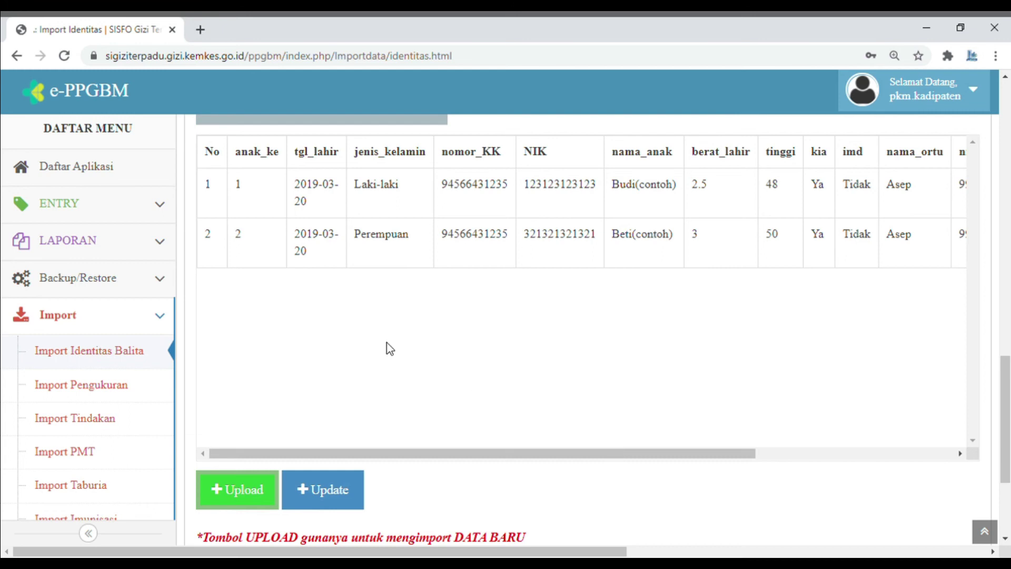
Upload the two previewed identity rows as new data and dismiss the import report
click(1005, 540)
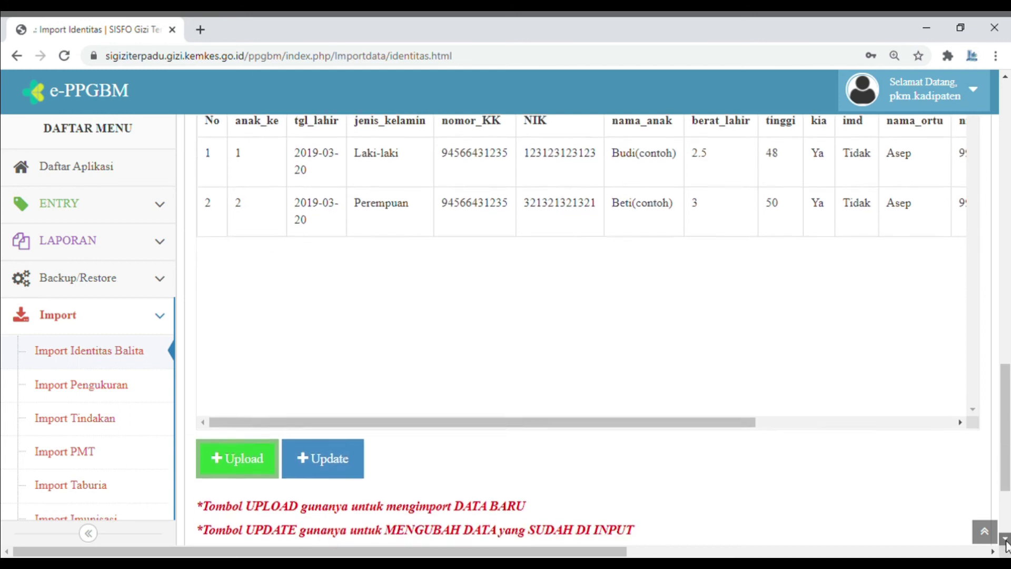
click(1005, 540)
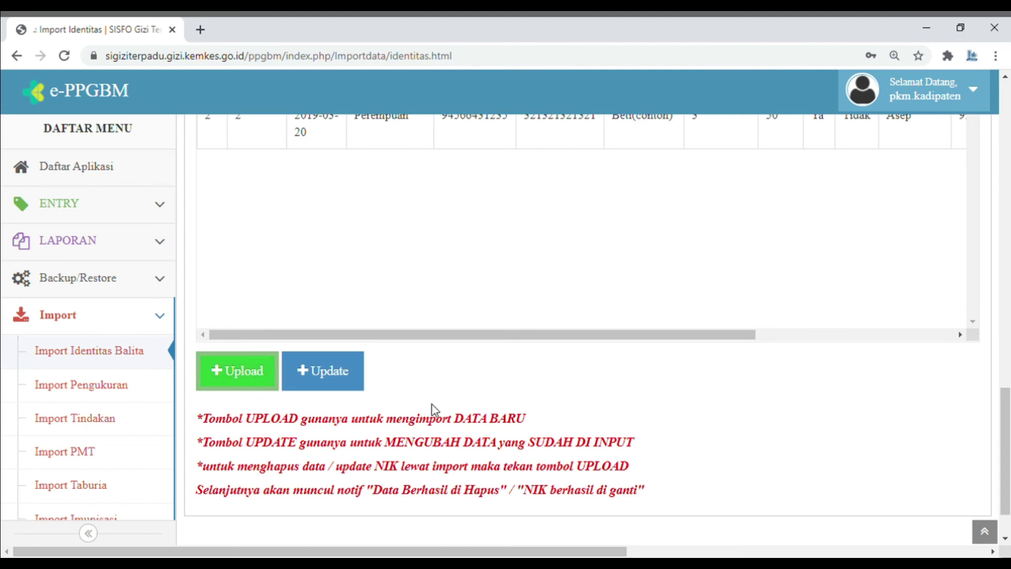
click(255, 378)
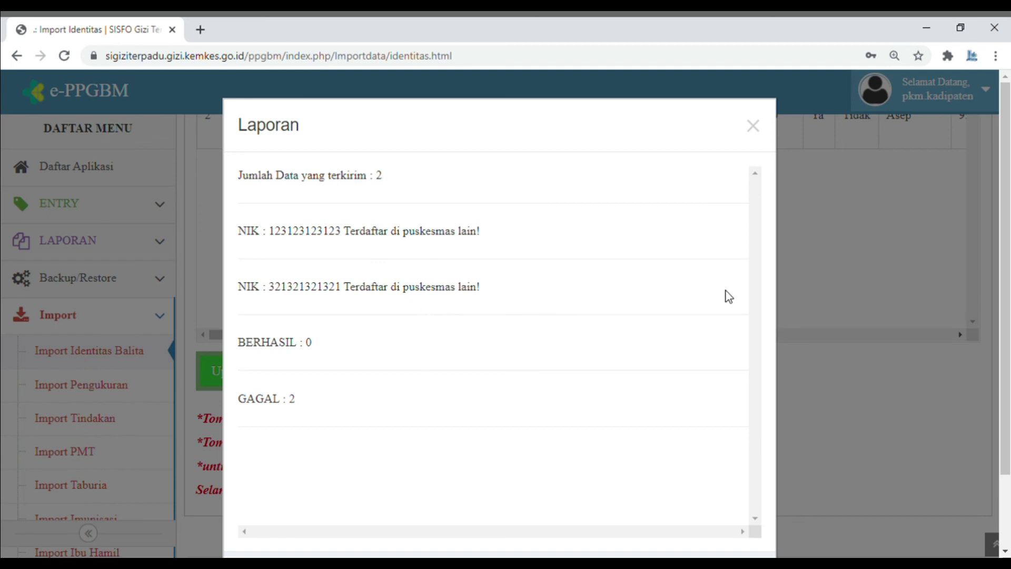
click(816, 189)
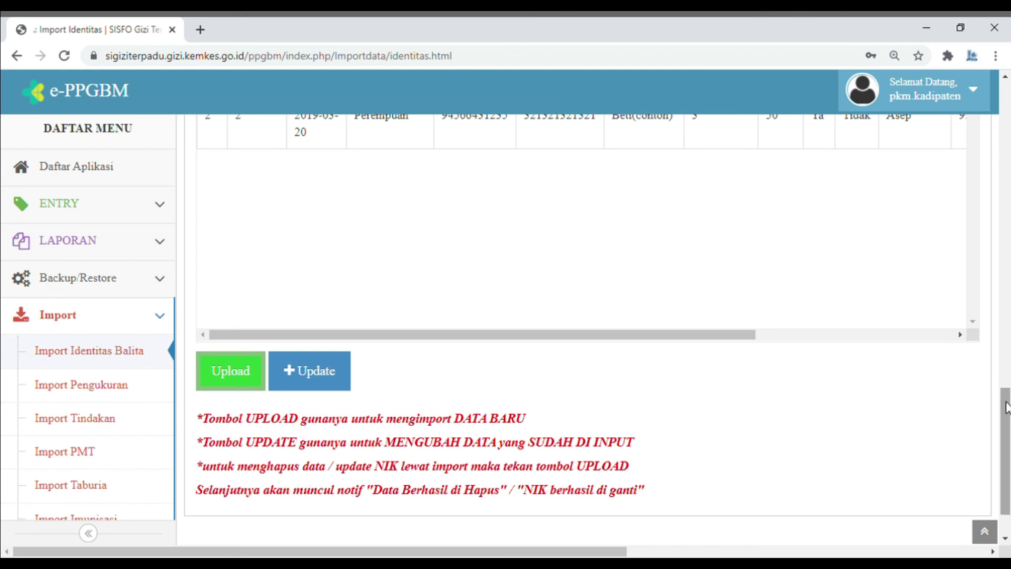
Review the identity import steps and the annotated example of correct data formatting above the location fields
drag(1005, 406, 1010, 110)
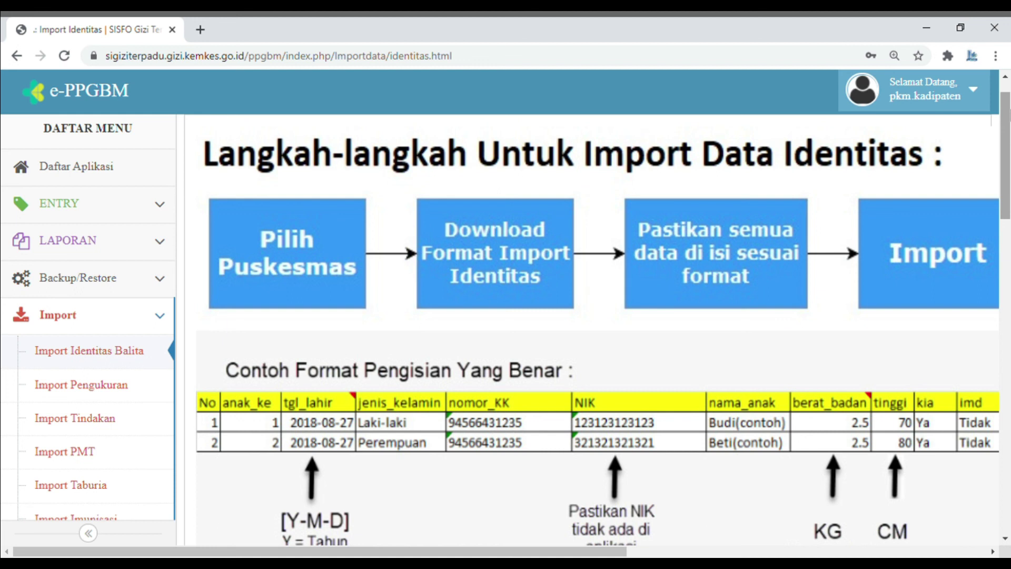
scroll(598, 316, down, 3)
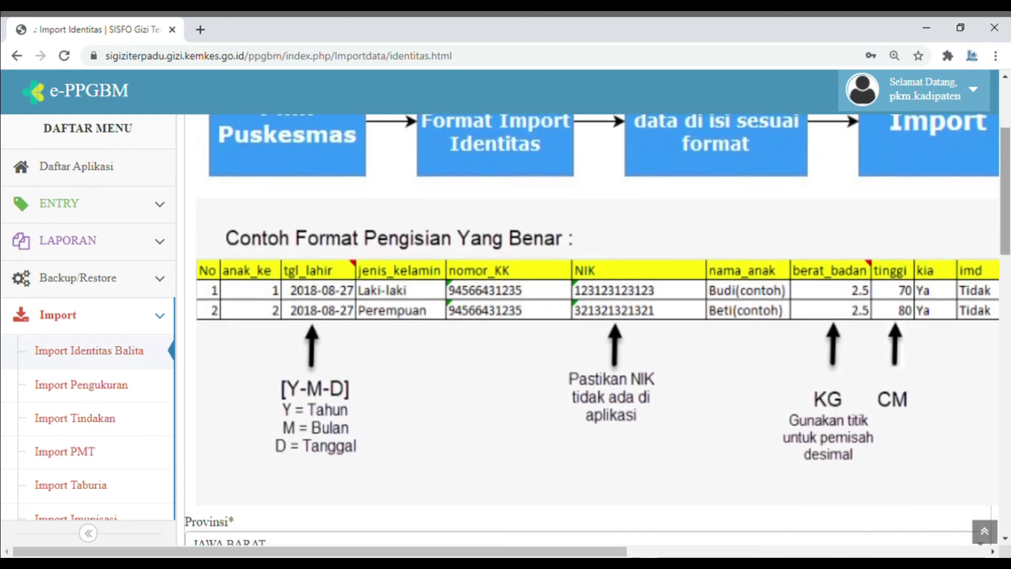
scroll(598, 331, down, 3)
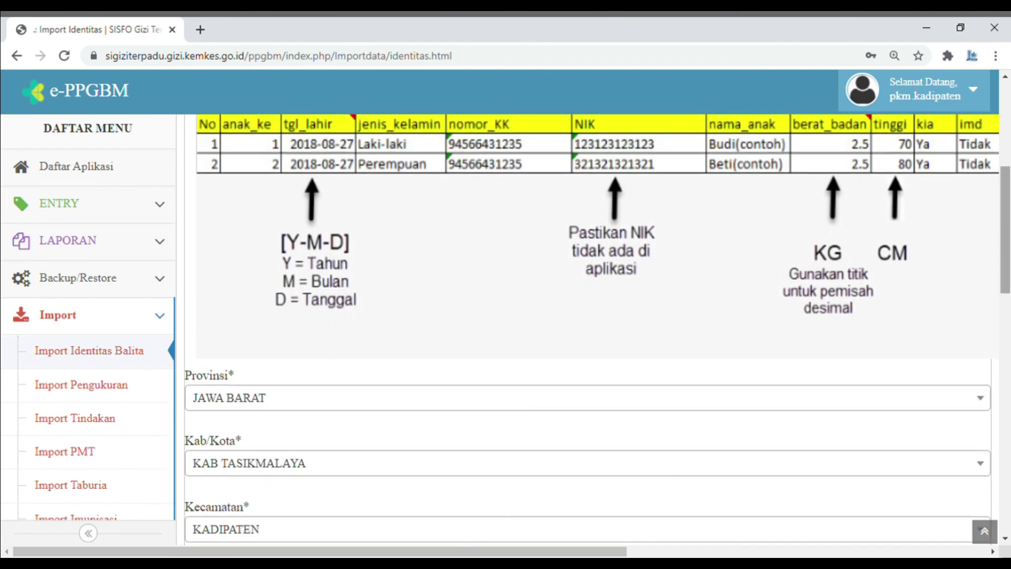
scroll(598, 316, down, 1)
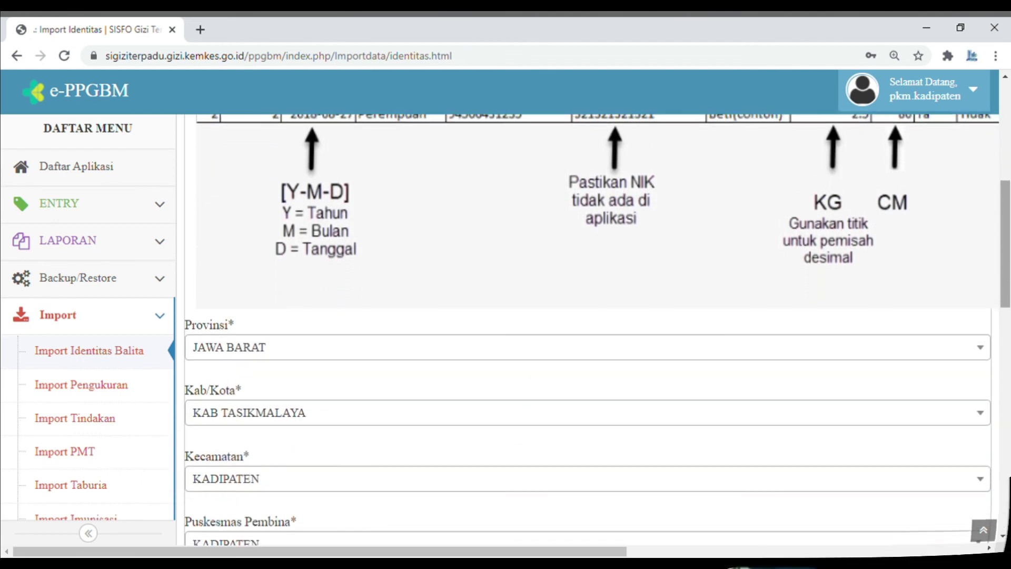